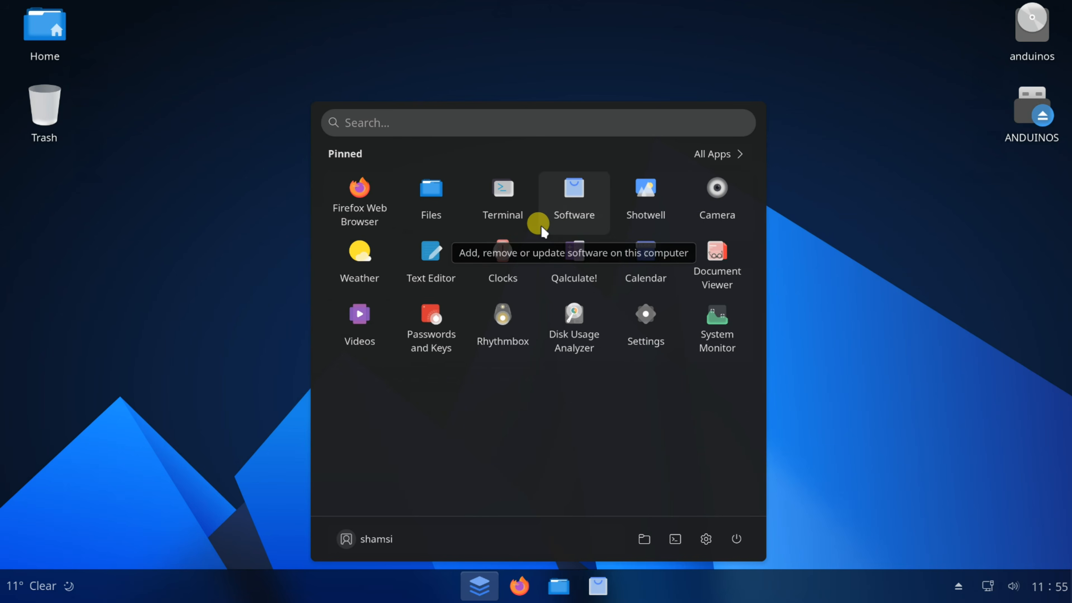
Scroll through the full list of installed applications in the app menu
{"action": "left_click", "coordinate": [702, 155]}
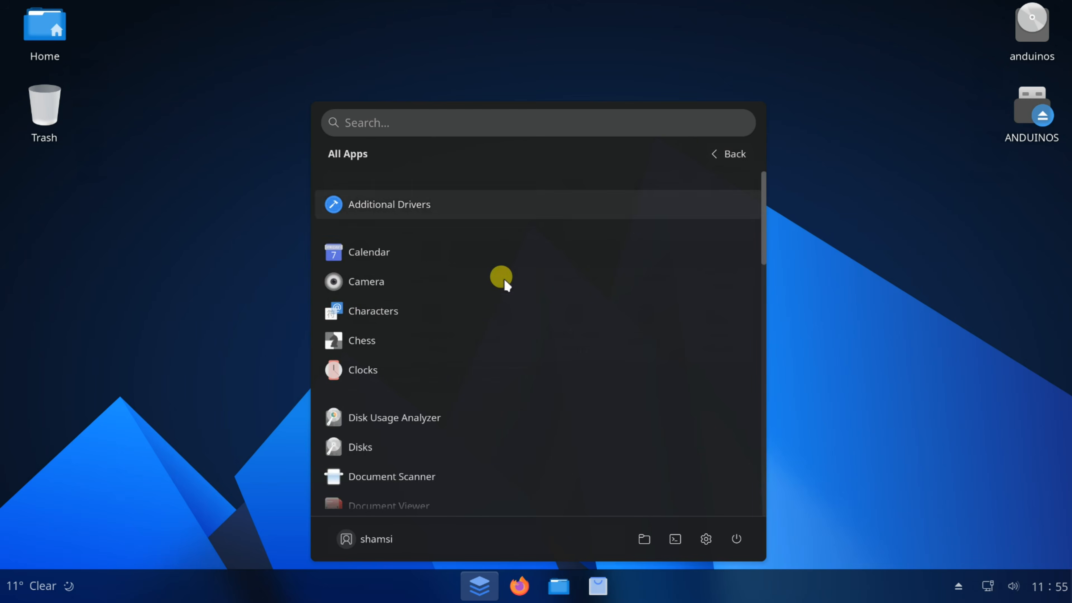
{"action": "scroll", "coordinate": [483, 287], "scroll_direction": "down", "scroll_amount": 2}
{"action": "scroll", "coordinate": [433, 306], "scroll_direction": "up", "scroll_amount": 1}
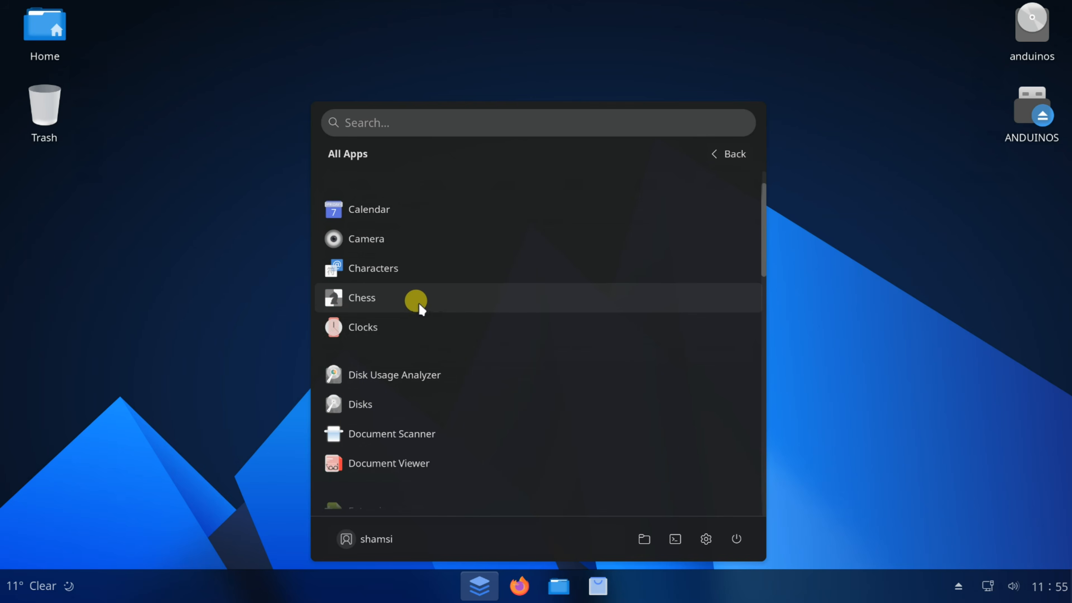
{"action": "scroll", "coordinate": [422, 279], "scroll_direction": "down", "scroll_amount": 3}
{"action": "scroll", "coordinate": [416, 295], "scroll_direction": "down", "scroll_amount": 3}
{"action": "scroll", "coordinate": [417, 294], "scroll_direction": "up", "scroll_amount": 6}
{"action": "scroll", "coordinate": [413, 278], "scroll_direction": "up", "scroll_amount": 2}
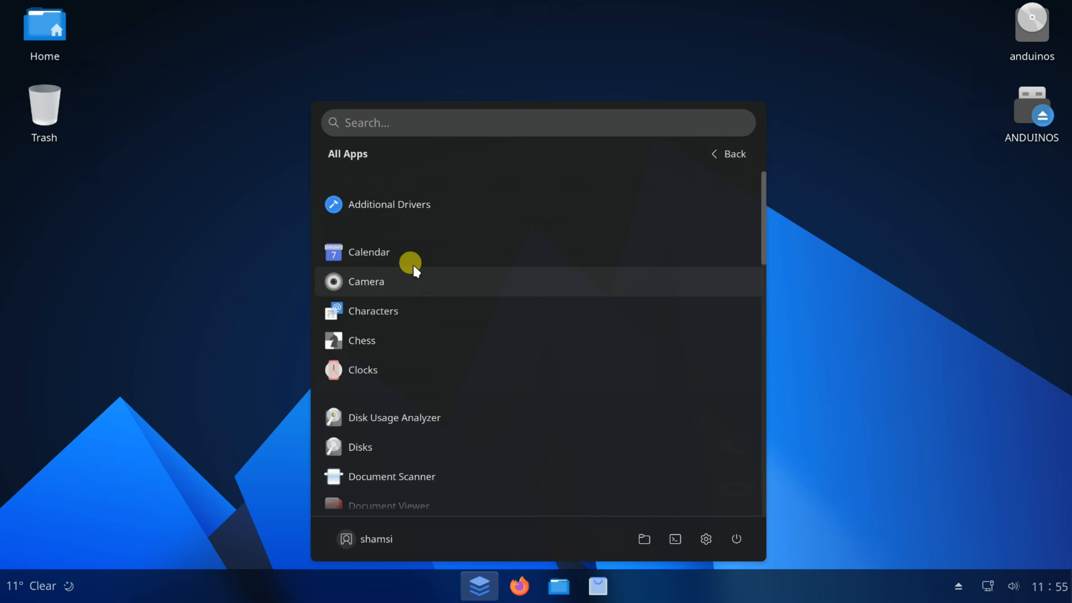
{"action": "scroll", "coordinate": [407, 291], "scroll_direction": "down", "scroll_amount": 3}
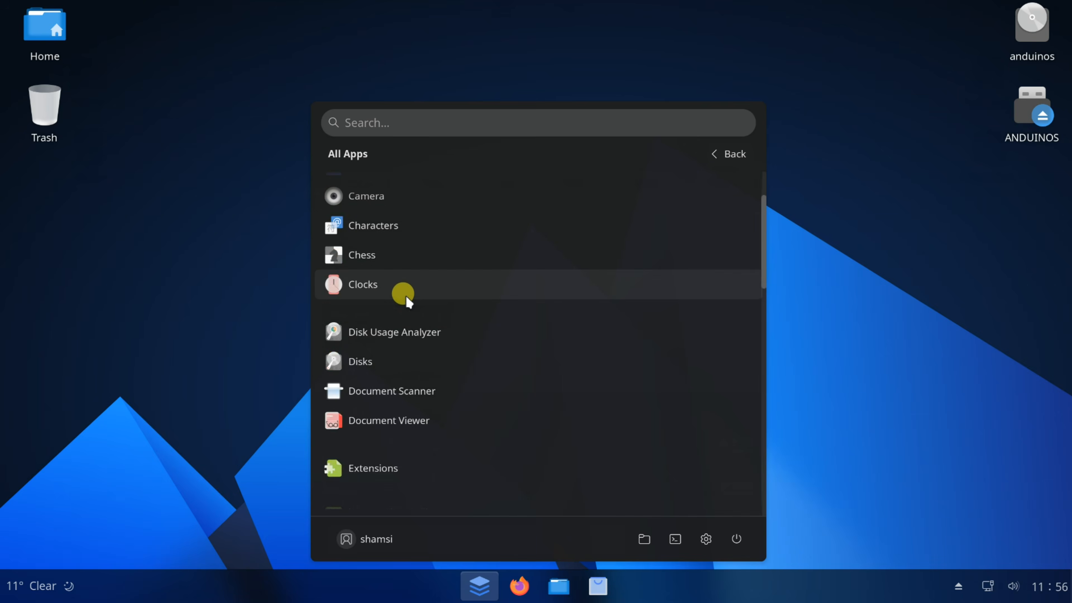
{"action": "scroll", "coordinate": [404, 297], "scroll_direction": "down", "scroll_amount": 1}
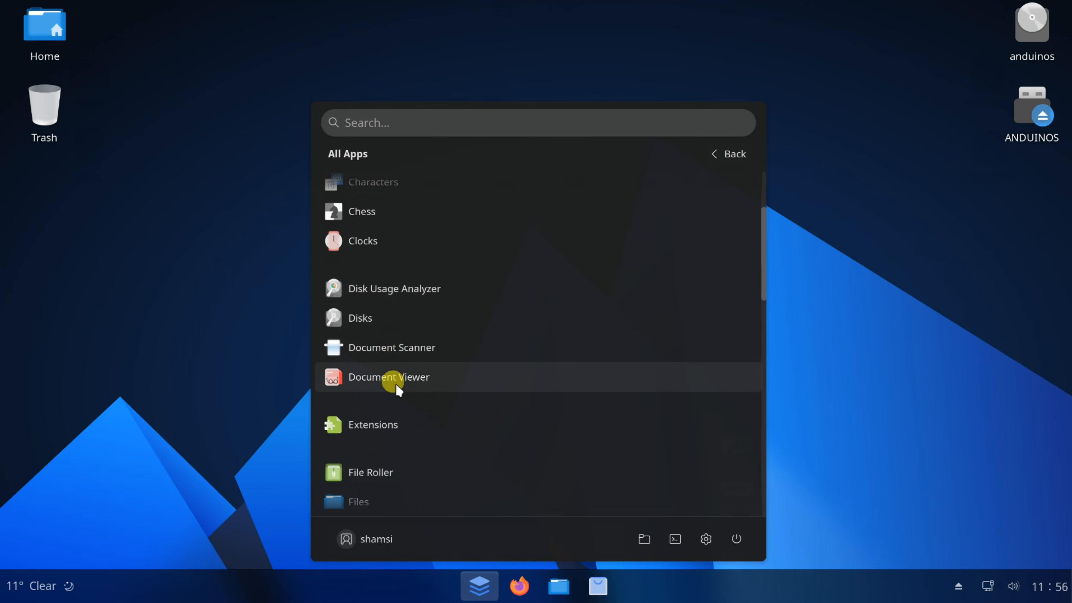
{"action": "scroll", "coordinate": [399, 386], "scroll_direction": "down", "scroll_amount": 2}
{"action": "scroll", "coordinate": [427, 415], "scroll_direction": "down", "scroll_amount": 1}
{"action": "scroll", "coordinate": [427, 416], "scroll_direction": "down", "scroll_amount": 3}
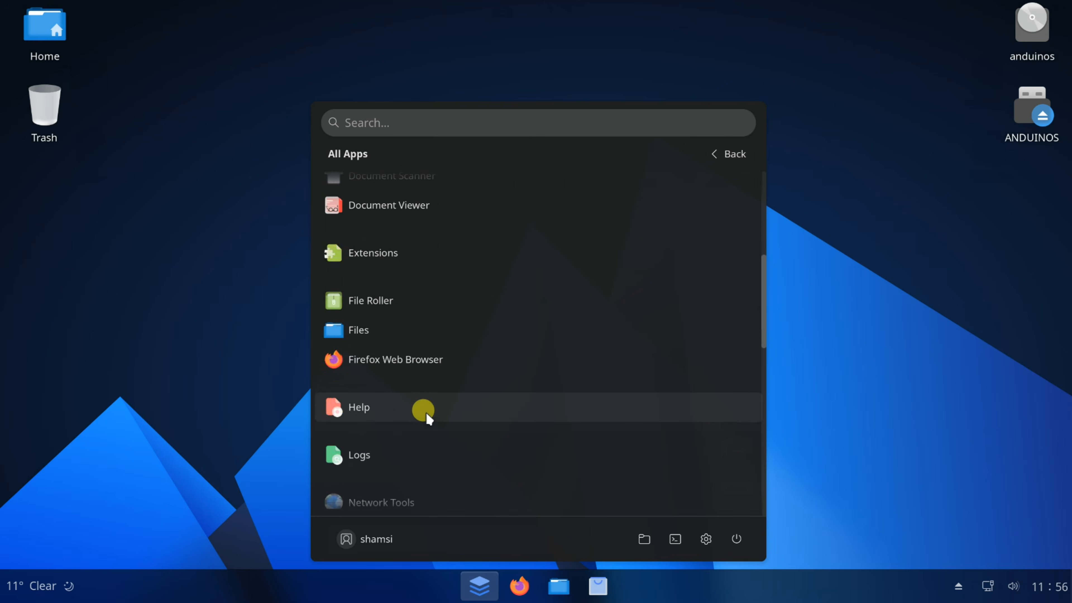
{"action": "scroll", "coordinate": [427, 415], "scroll_direction": "up", "scroll_amount": 5}
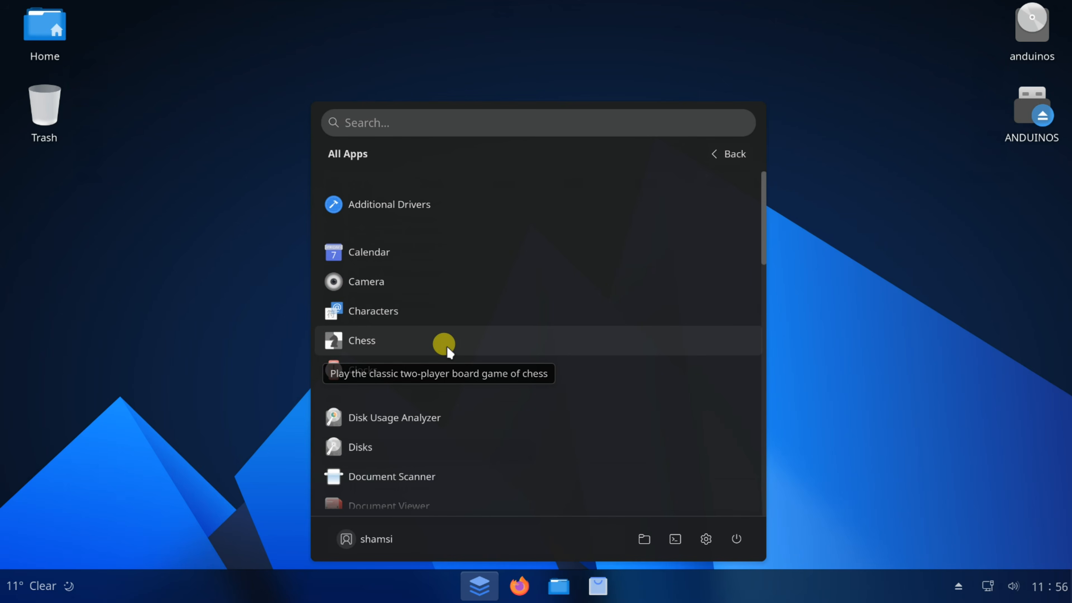
Open Chess and move the white c-pawn from c2 to c4
{"action": "left_click", "coordinate": [356, 338]}
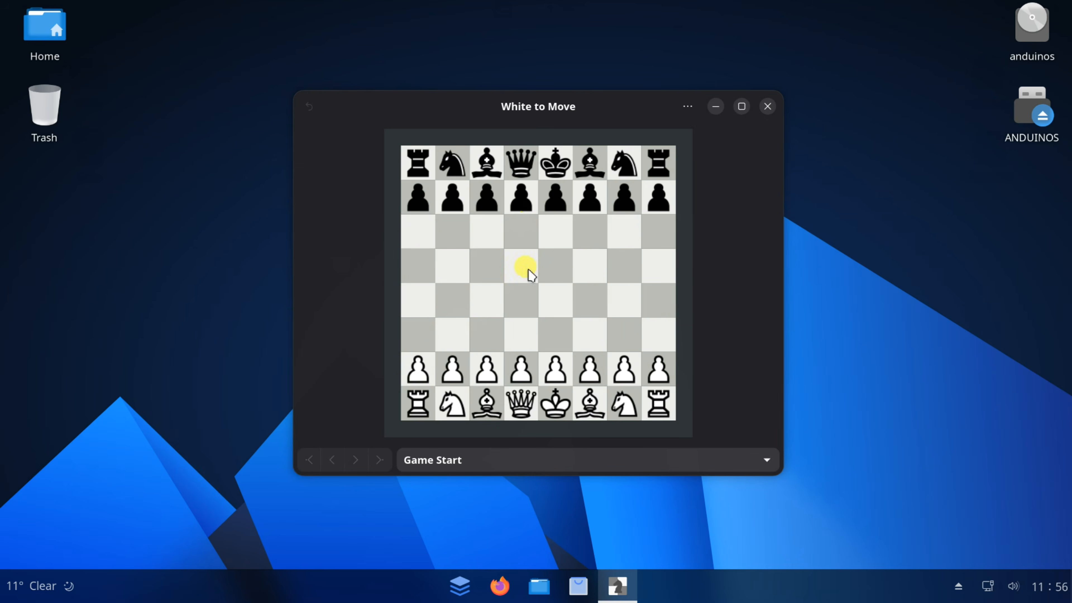
{"action": "left_click", "coordinate": [490, 373]}
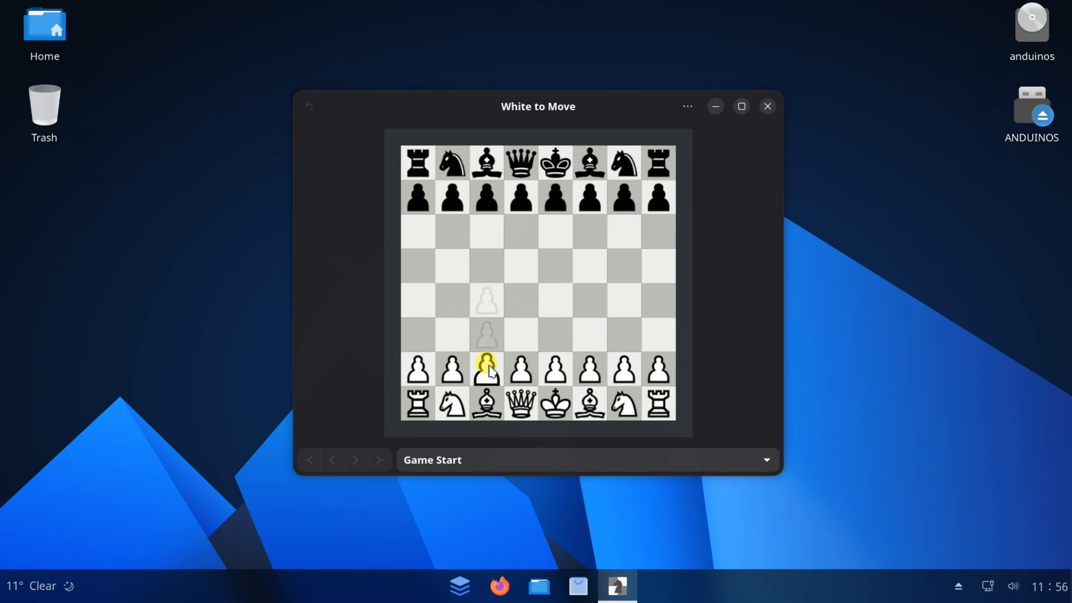
{"action": "left_click", "coordinate": [489, 302]}
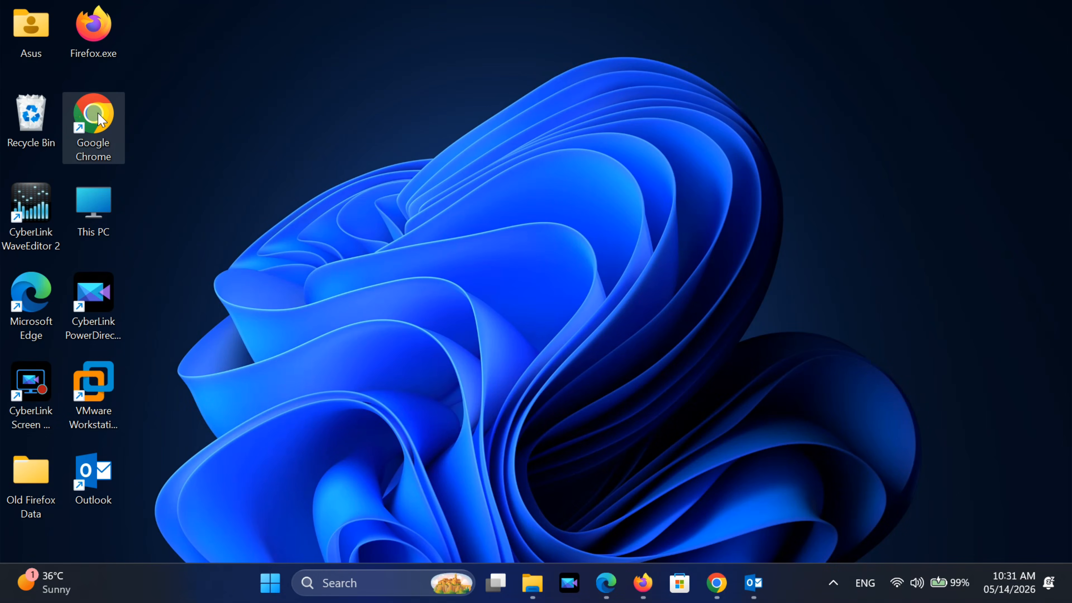
Go to anduinos.com in the browser
{"action": "double_click", "coordinate": [98, 113]}
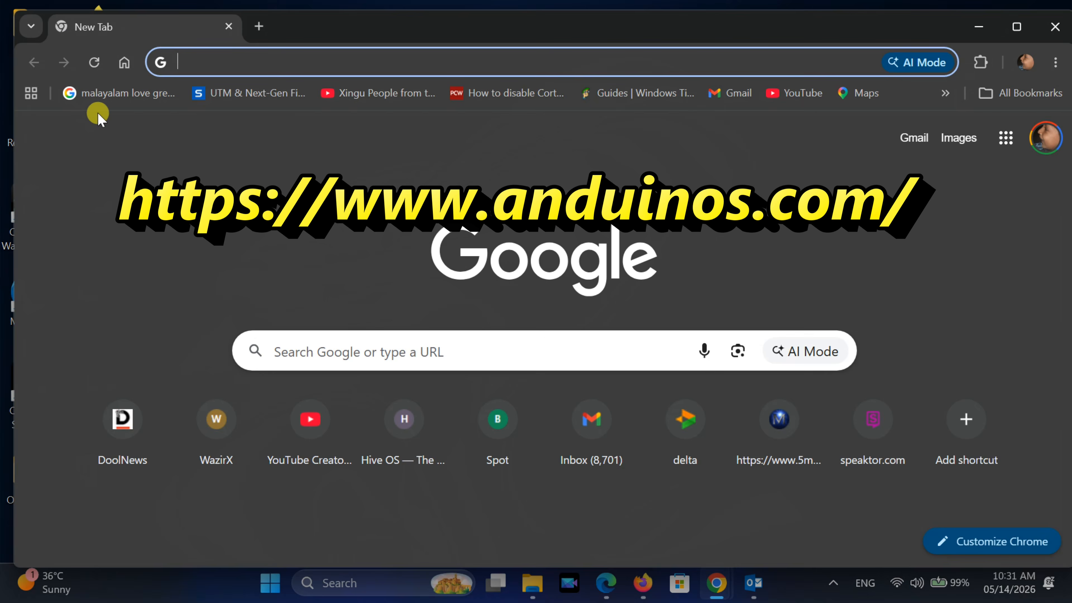
{"action": "type", "text": "anduinos"}
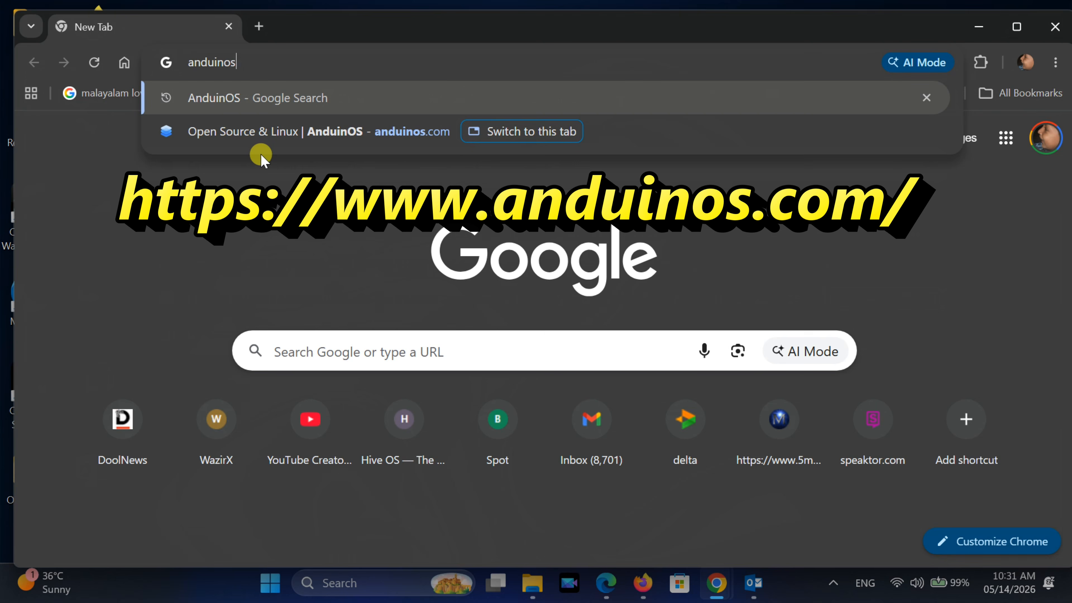
{"action": "type", "text": ".com"}
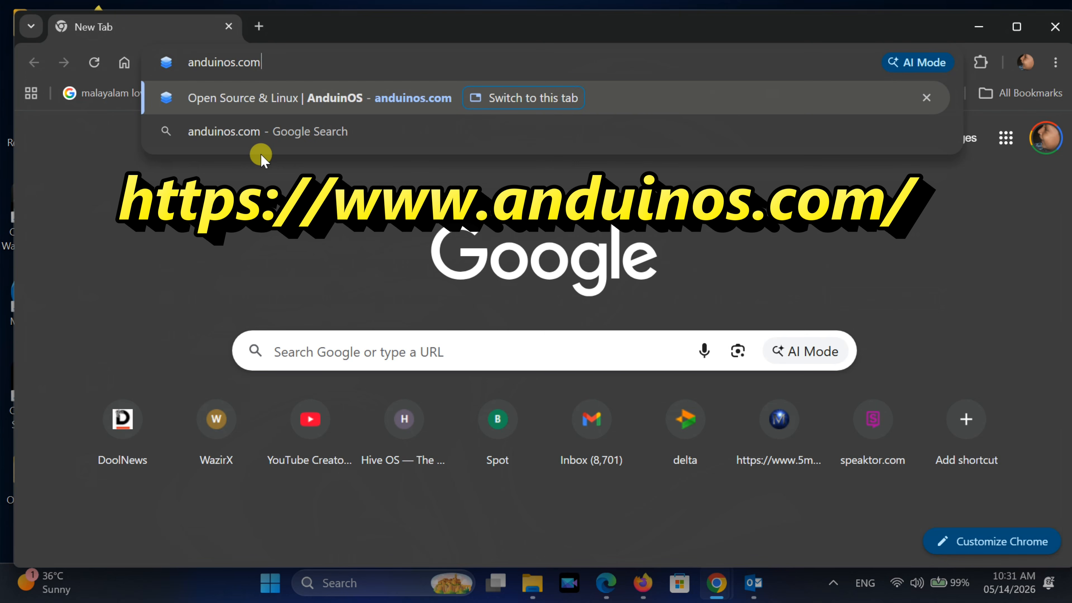
{"action": "key", "text": "Return"}
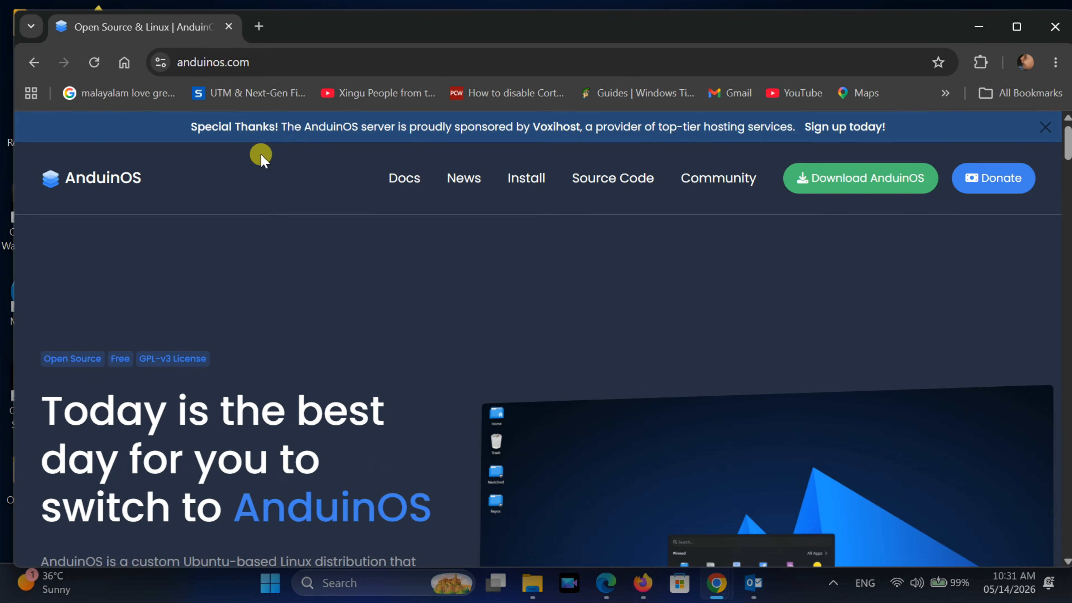
Compare the support periods of the LTS 1.1 and Standard 1.4 AnduinOS versions
{"action": "left_click", "coordinate": [1017, 26]}
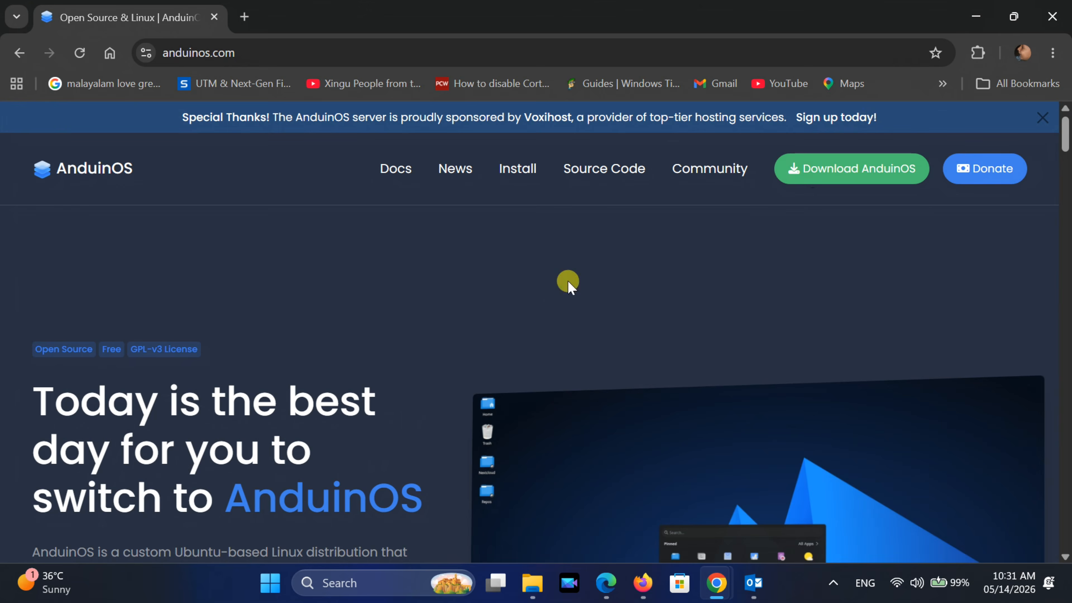
{"action": "scroll", "coordinate": [515, 303], "scroll_direction": "down", "scroll_amount": 5}
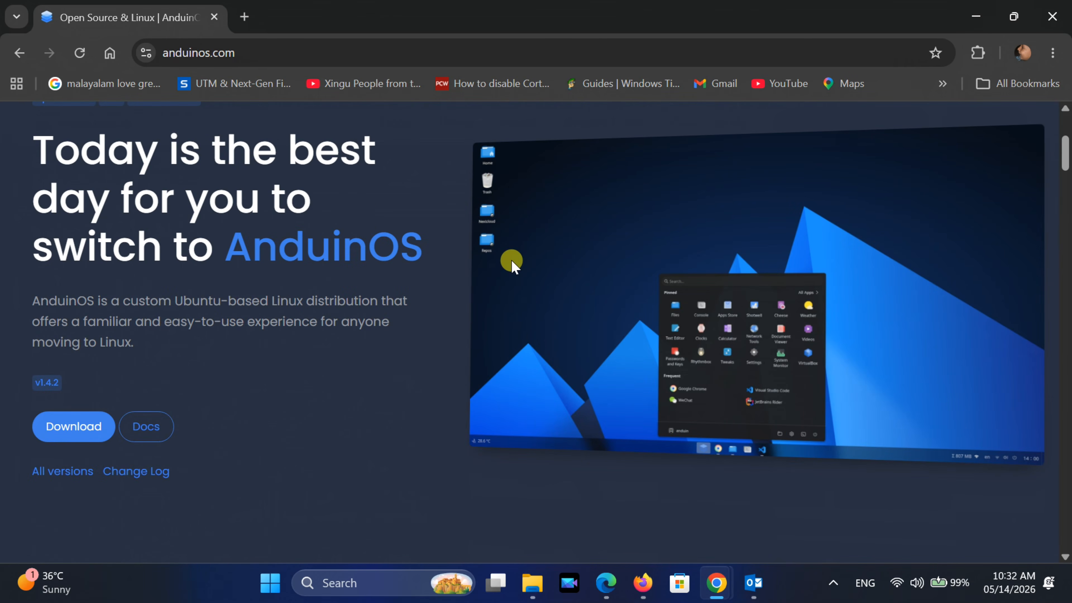
{"action": "scroll", "coordinate": [511, 264], "scroll_direction": "down", "scroll_amount": 12}
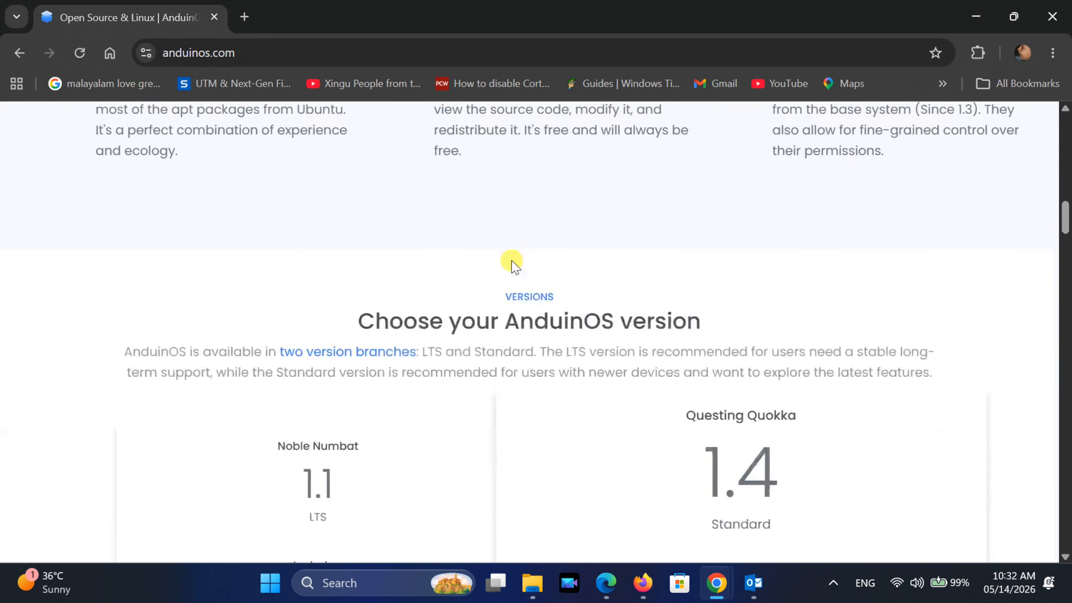
{"action": "scroll", "coordinate": [74, 428], "scroll_direction": "down", "scroll_amount": 4}
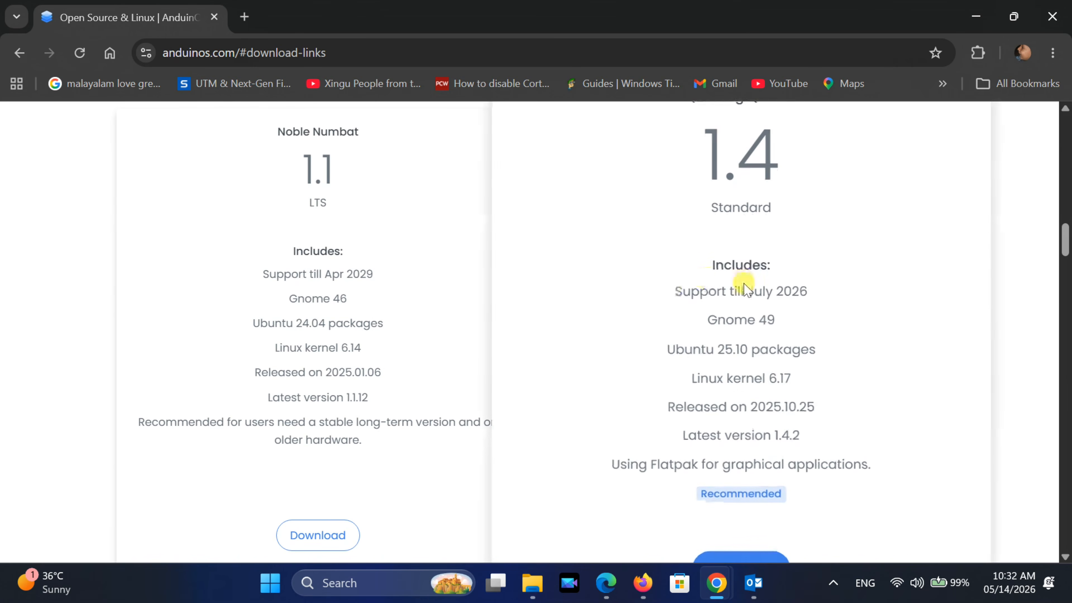
{"action": "left_click_drag", "start_coordinate": [682, 291], "coordinate": [833, 288]}
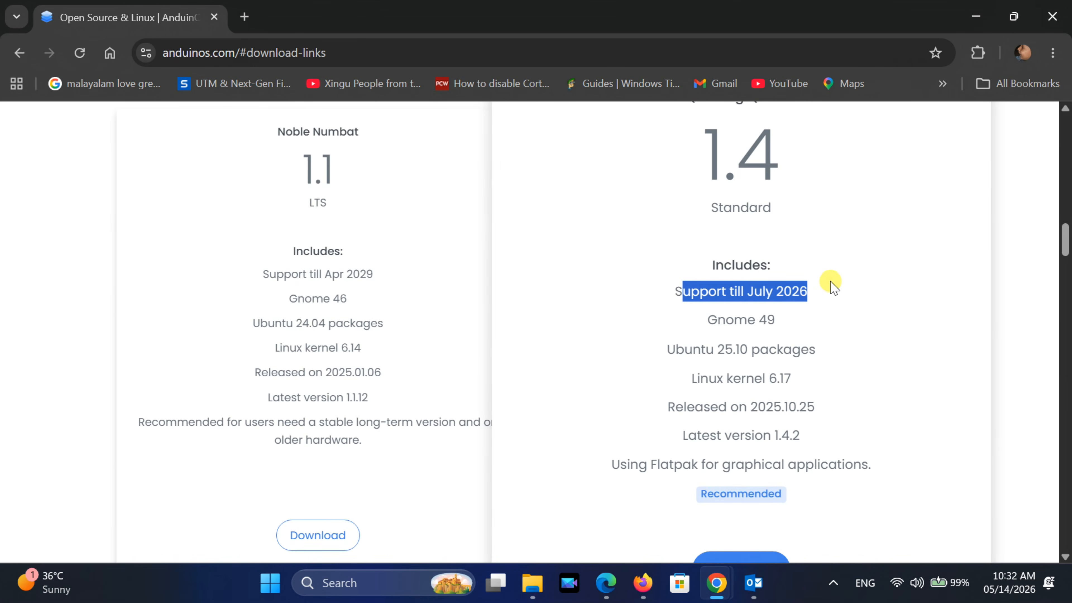
{"action": "left_click", "coordinate": [833, 288]}
{"action": "left_click_drag", "start_coordinate": [259, 274], "coordinate": [418, 277]}
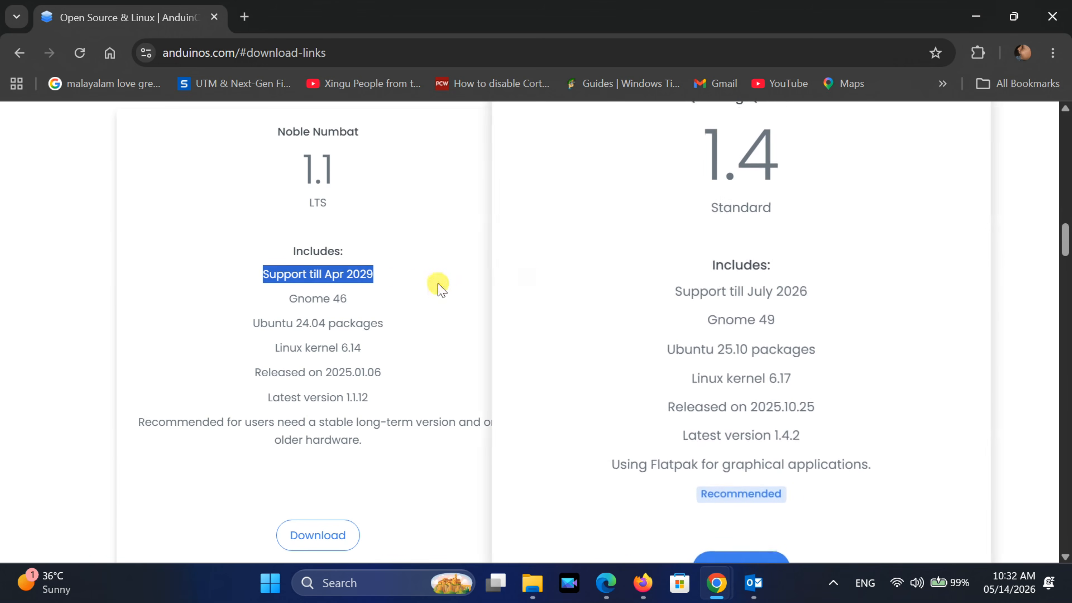
{"action": "left_click", "coordinate": [403, 282]}
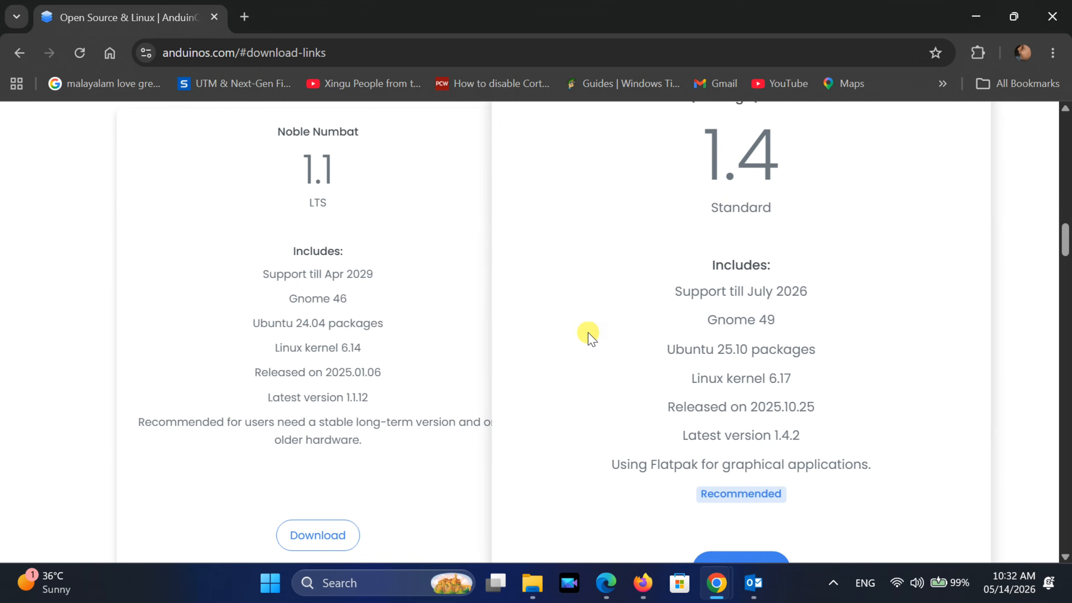
Download AnduinOS 1.4 Standard in English (United States) using the Direct (HTTP) option
{"action": "scroll", "coordinate": [588, 336], "scroll_direction": "down", "scroll_amount": 2}
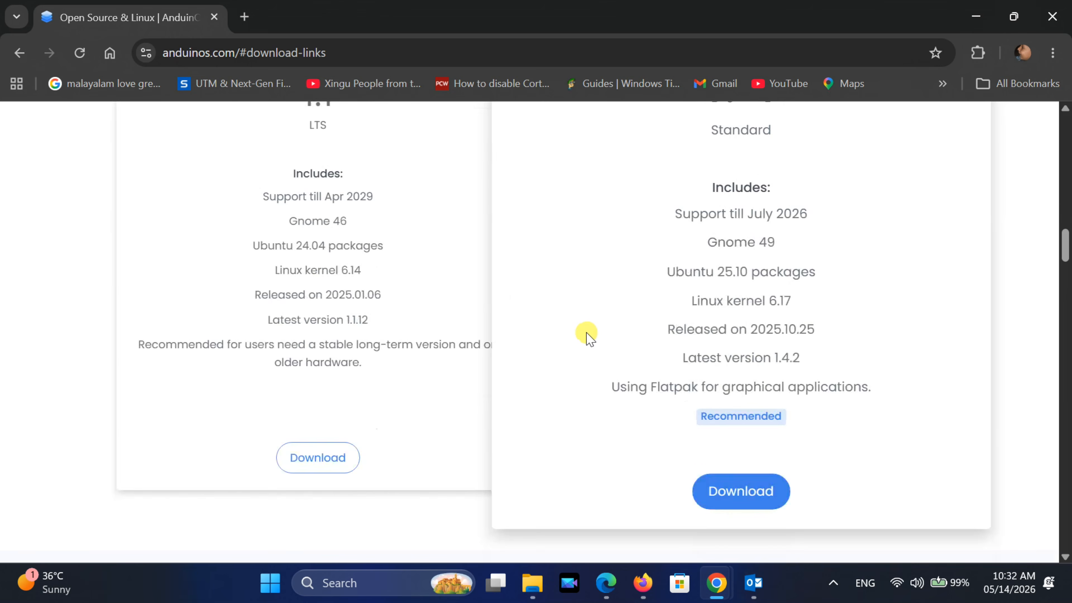
{"action": "left_click", "coordinate": [736, 492]}
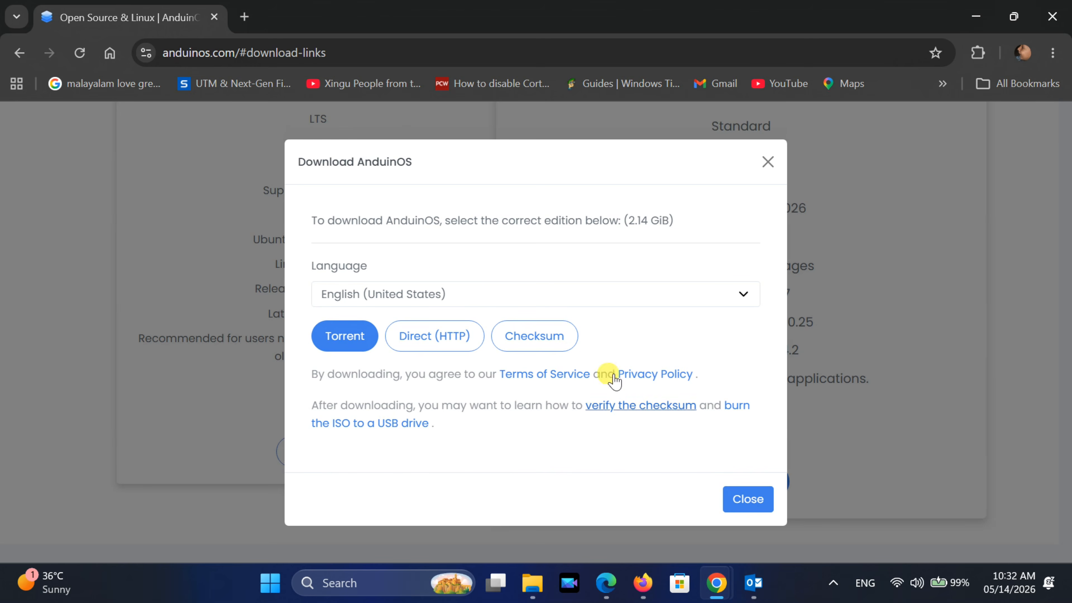
{"action": "left_click", "coordinate": [435, 295]}
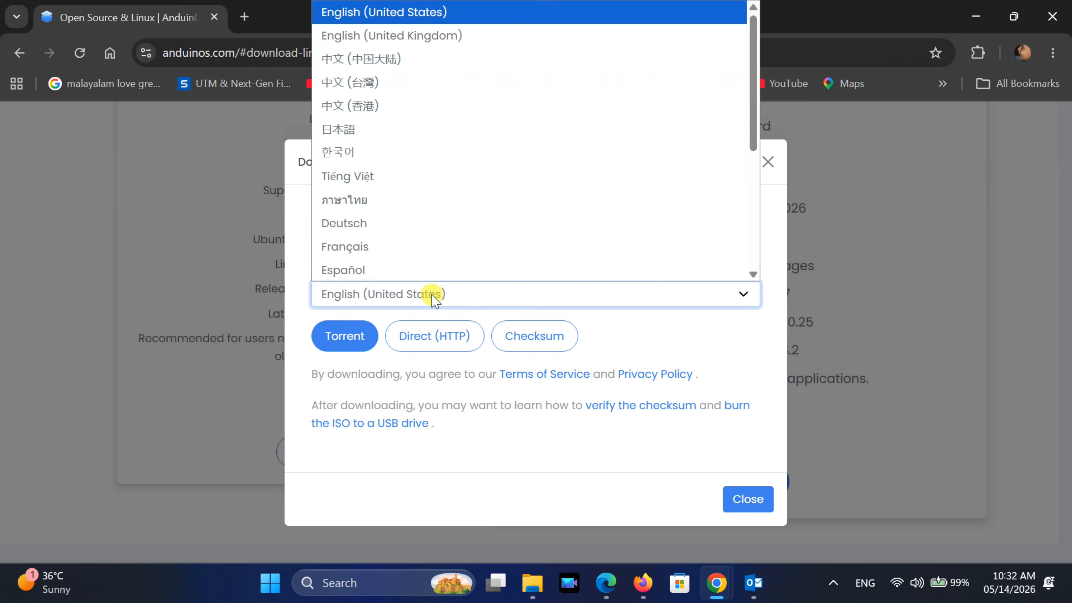
{"action": "left_click", "coordinate": [435, 296]}
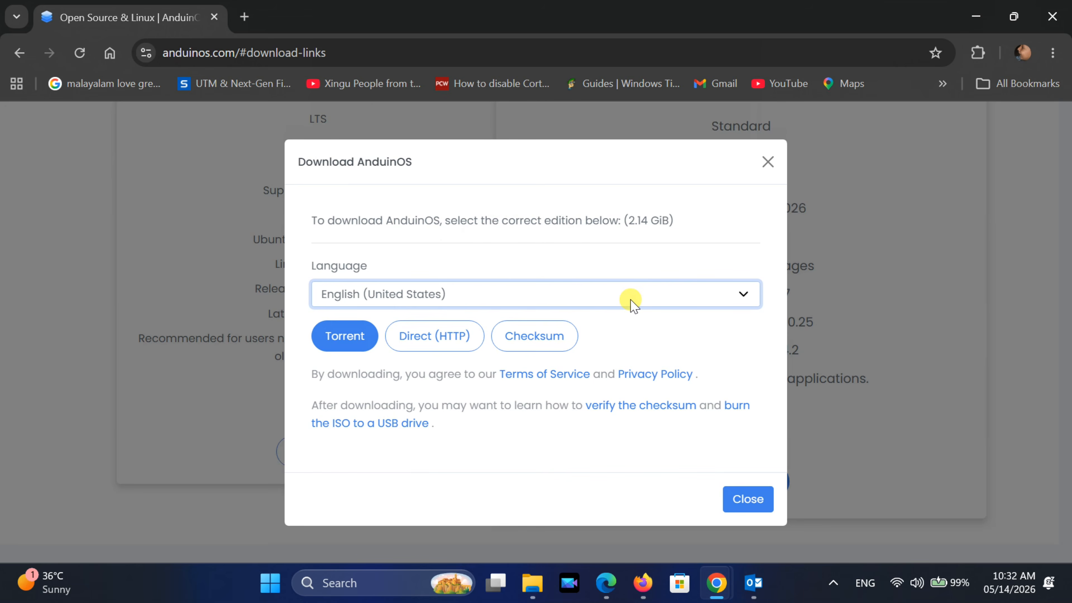
{"action": "left_click", "coordinate": [427, 336]}
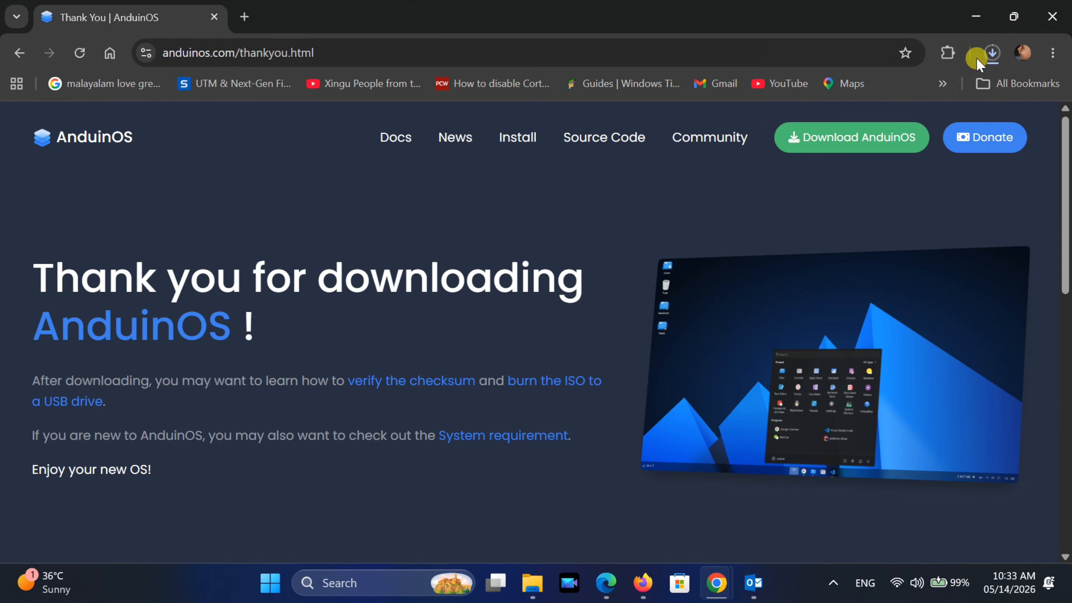
Check the progress of the AnduinOS ISO download in the download history
{"action": "left_click", "coordinate": [991, 53]}
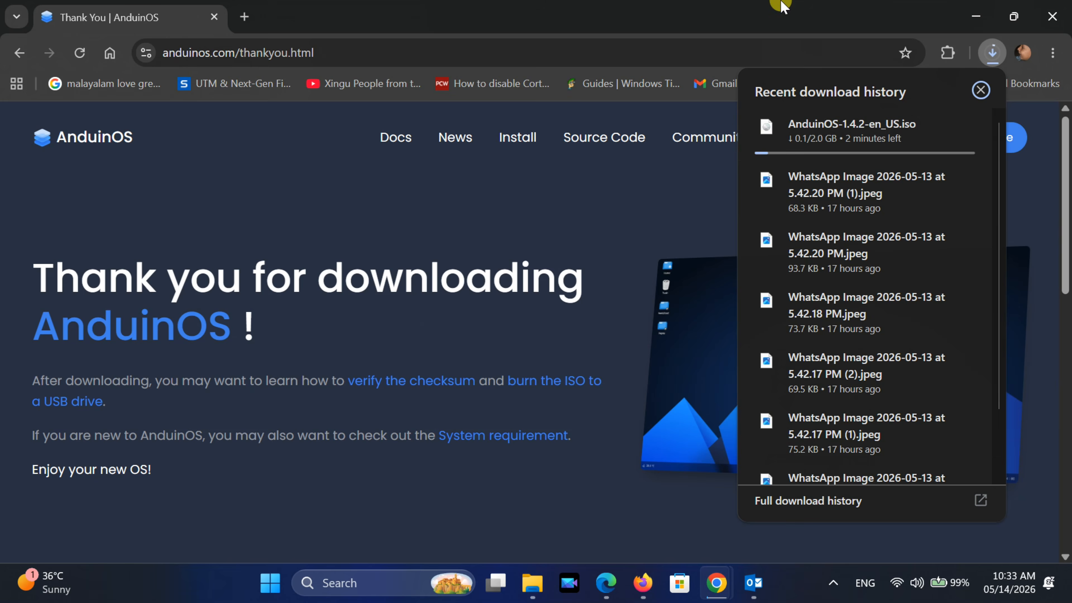
{"action": "left_click", "coordinate": [781, 5]}
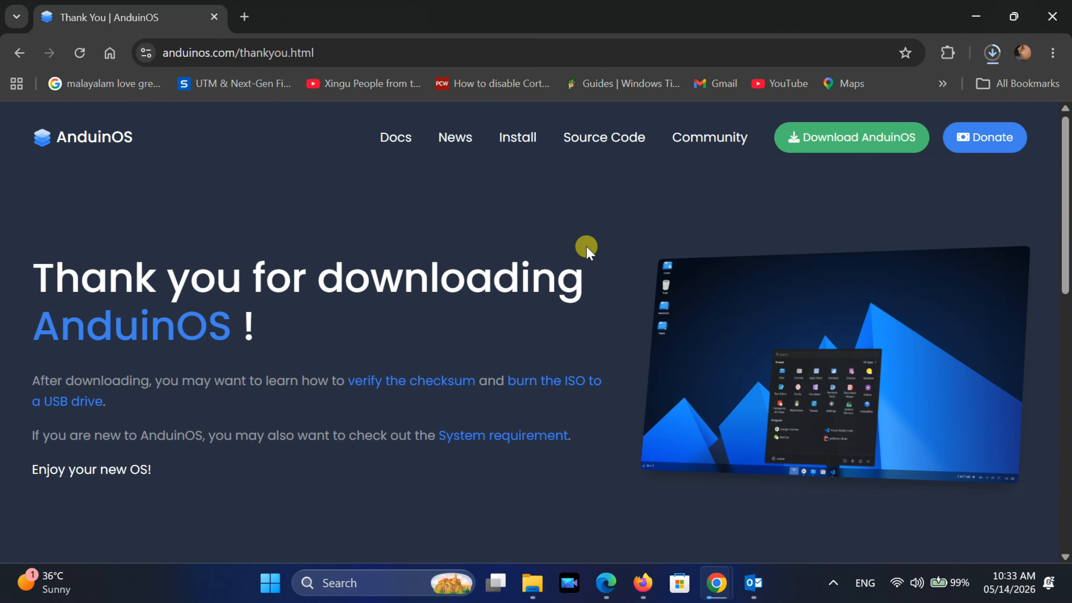
Open the Rufus website rufus.ie/en/ in a new tab
{"action": "left_click", "coordinate": [249, 16]}
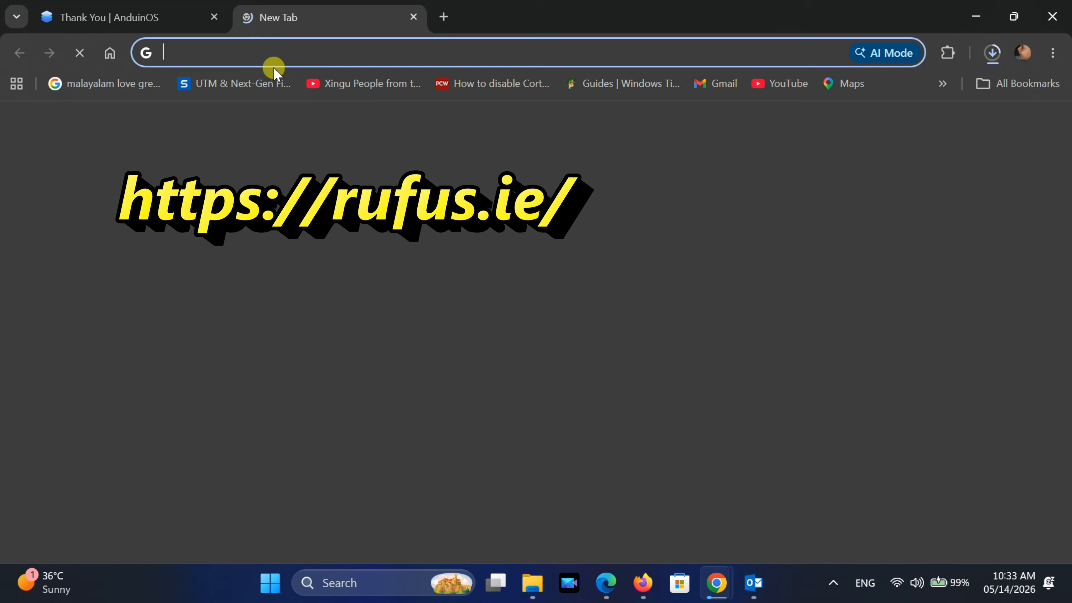
{"action": "type", "text": "ru"}
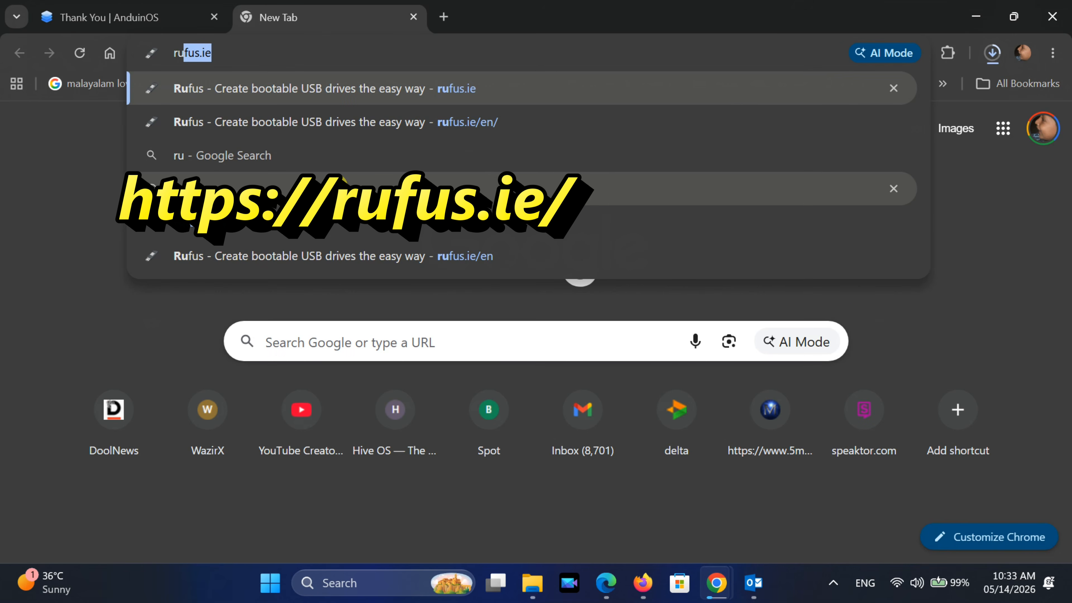
{"action": "key", "text": "Down"}
{"action": "key", "text": "Up"}
{"action": "key", "text": "Right"}
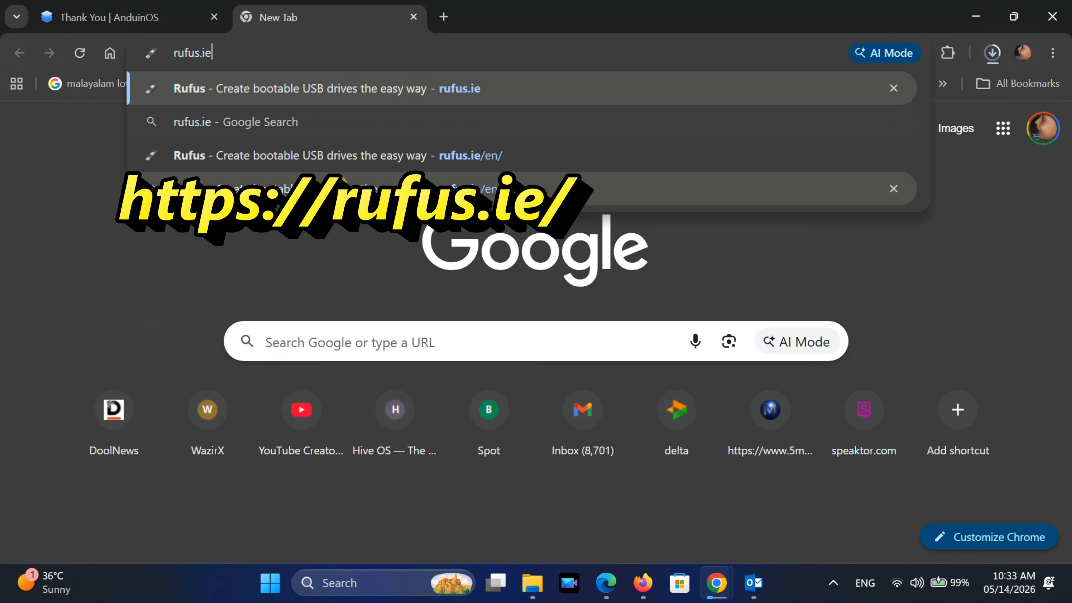
{"action": "left_click", "coordinate": [336, 188]}
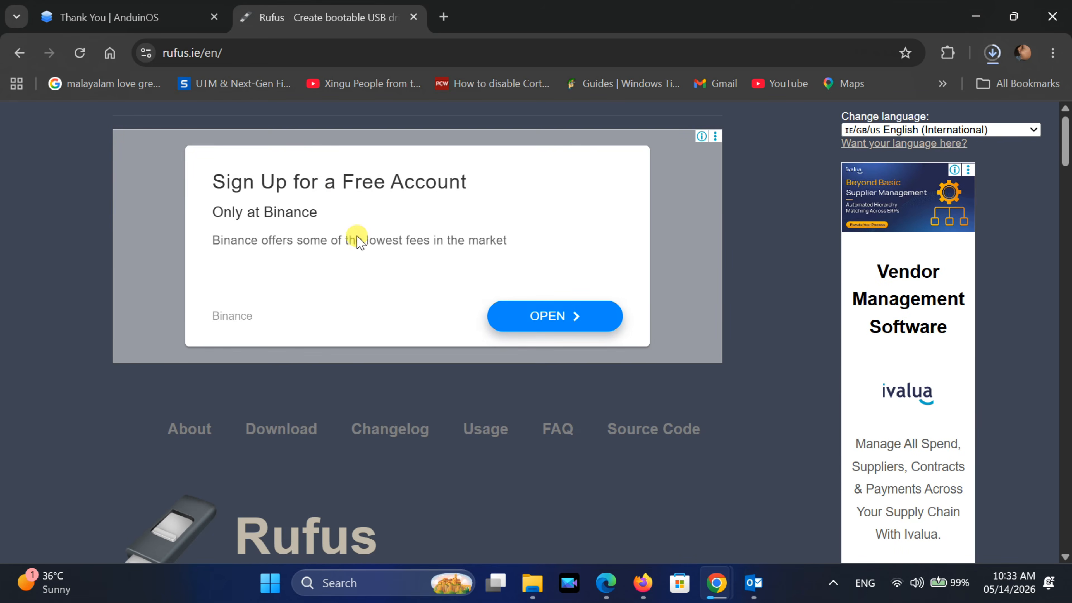
{"action": "scroll", "coordinate": [351, 249], "scroll_direction": "down", "scroll_amount": 8}
{"action": "scroll", "coordinate": [349, 257], "scroll_direction": "down", "scroll_amount": 20}
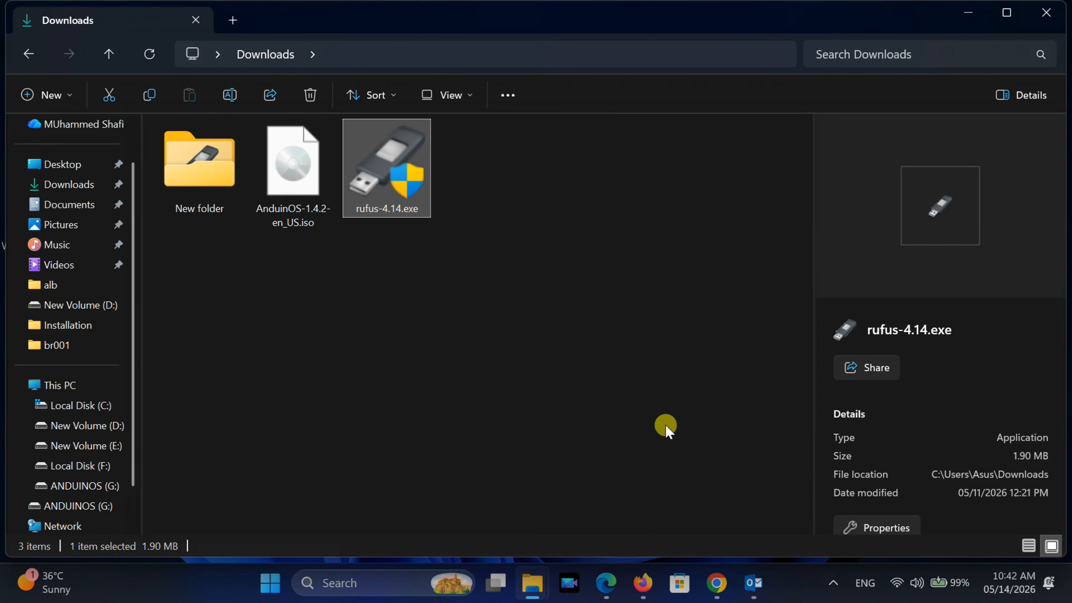
Launch Rufus and select the anduinos (G:) [8 GB] USB drive as the target device
{"action": "double_click", "coordinate": [380, 168]}
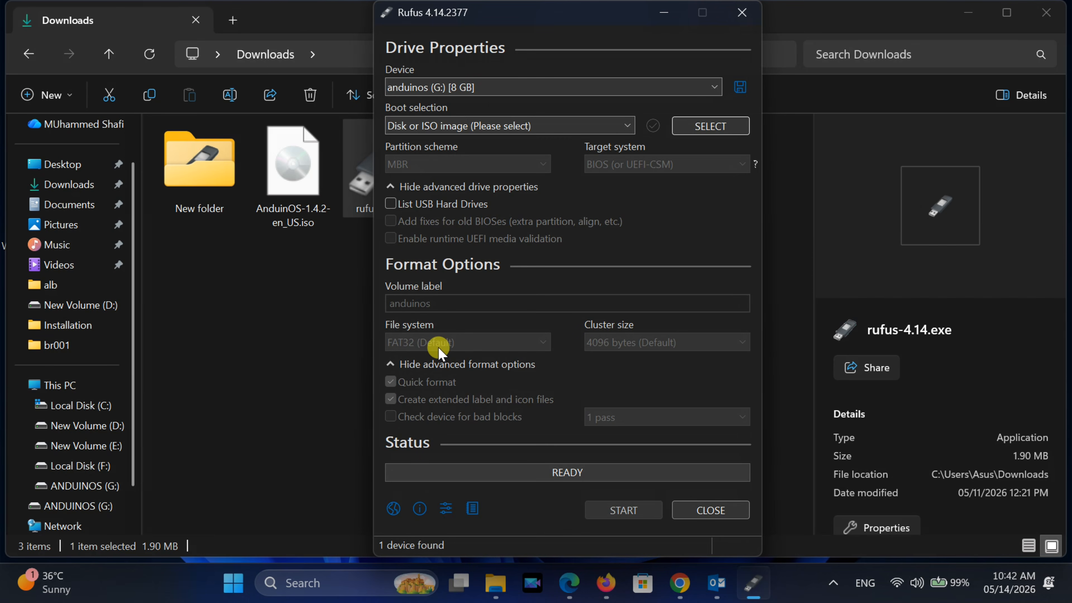
{"action": "left_click", "coordinate": [585, 88]}
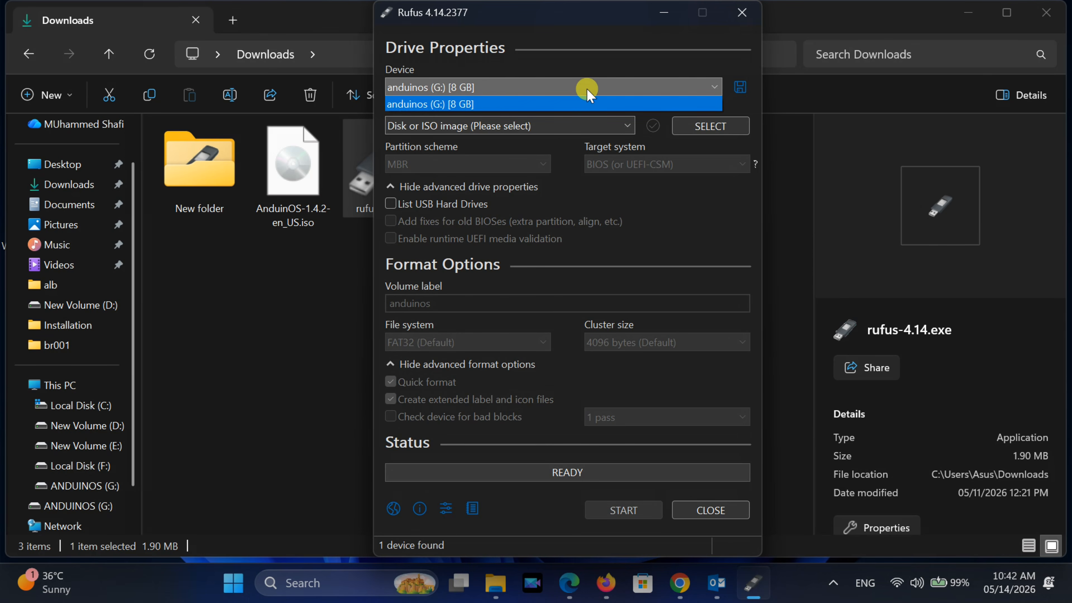
{"action": "left_click", "coordinate": [417, 108]}
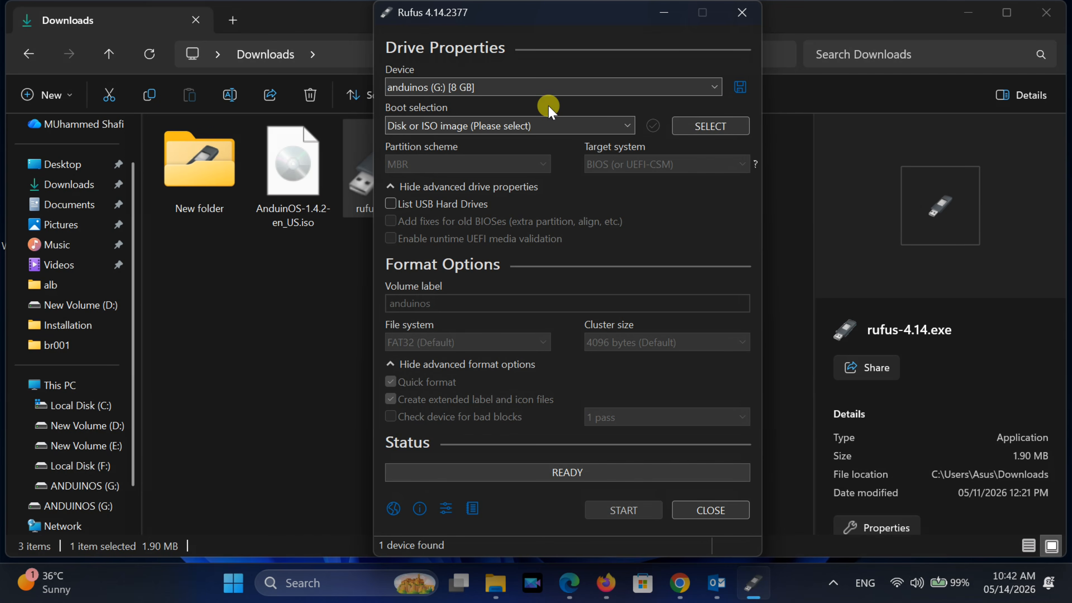
Select AnduinOS-1.4.2-en_US.iso from Downloads as the boot image
{"action": "left_click", "coordinate": [691, 131]}
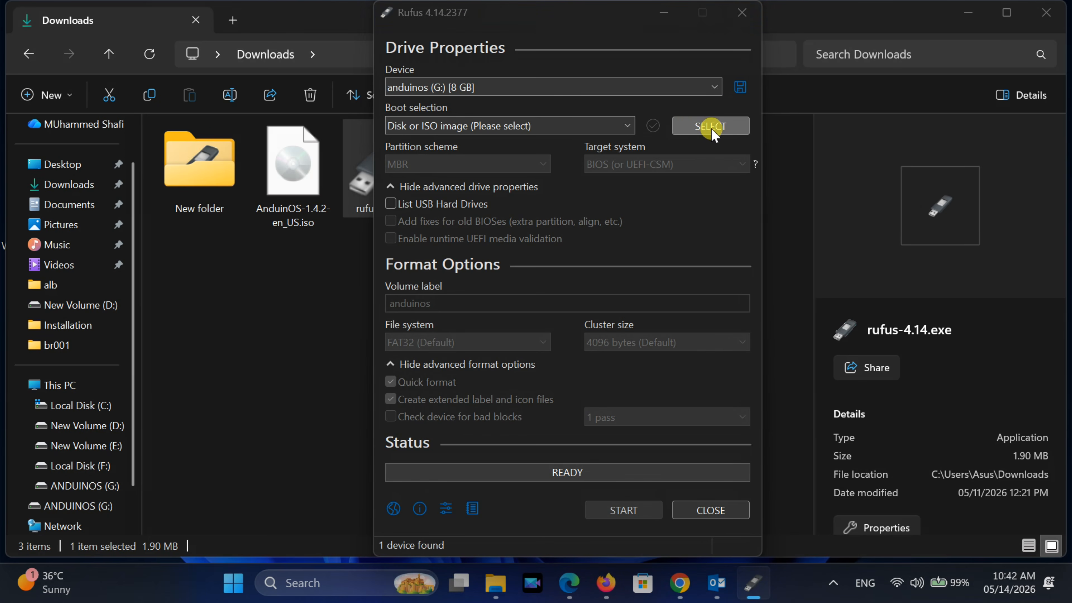
{"action": "left_click", "coordinate": [556, 190]}
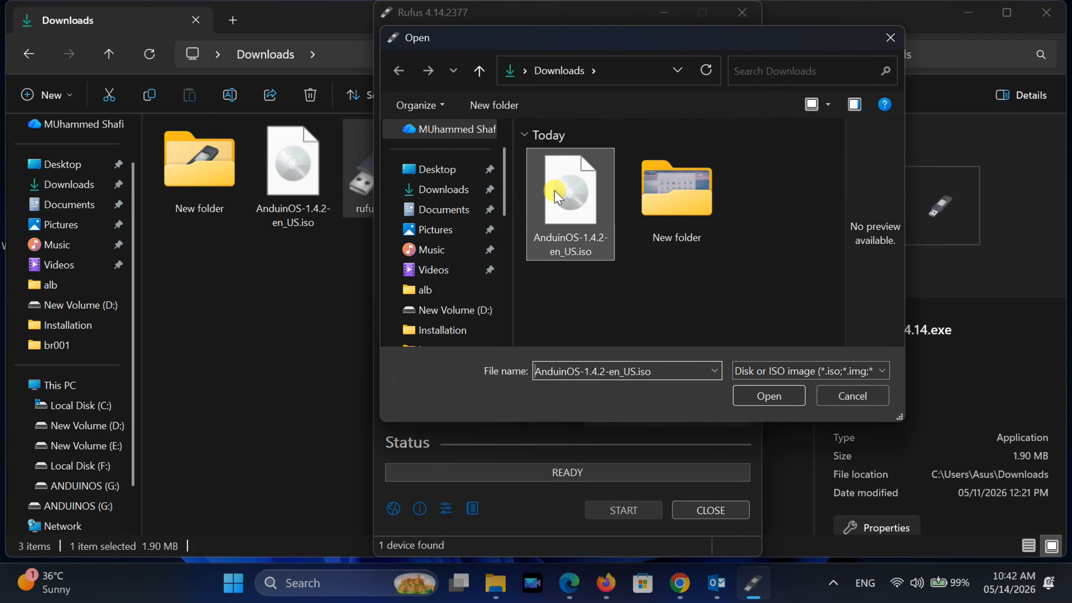
{"action": "left_click", "coordinate": [769, 397]}
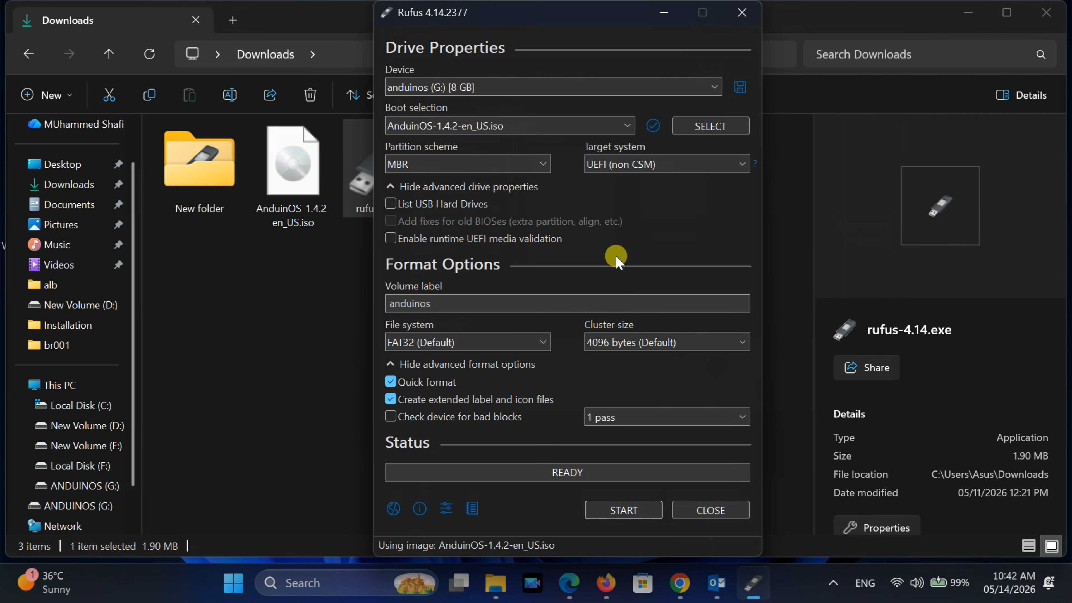
Keep the MBR partition scheme and start writing in ISO Image mode, confirming the drive will be erased
{"action": "left_click", "coordinate": [544, 164]}
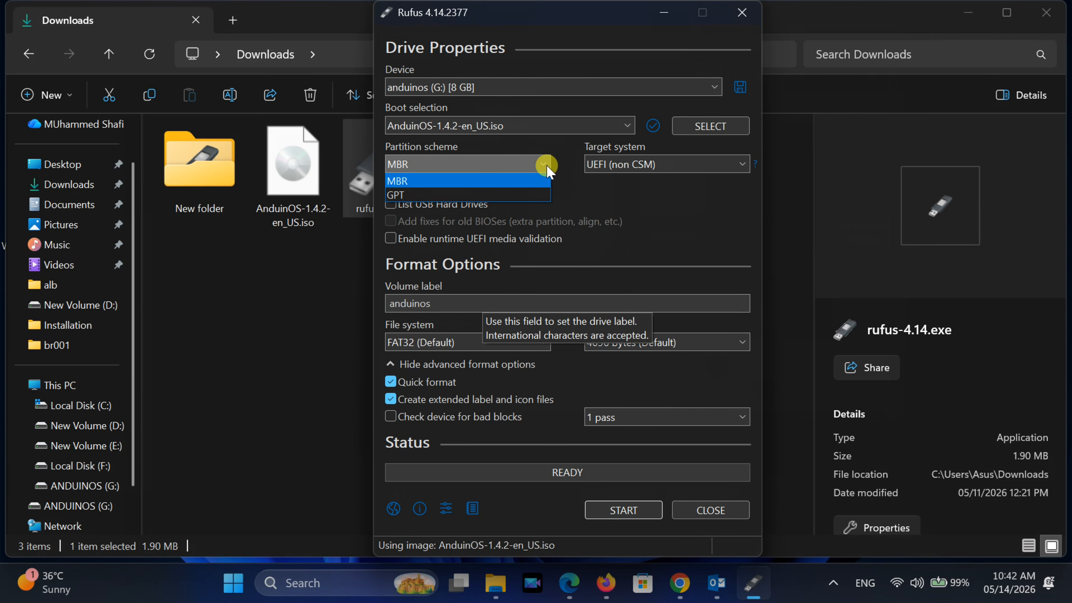
{"action": "left_click", "coordinate": [547, 168]}
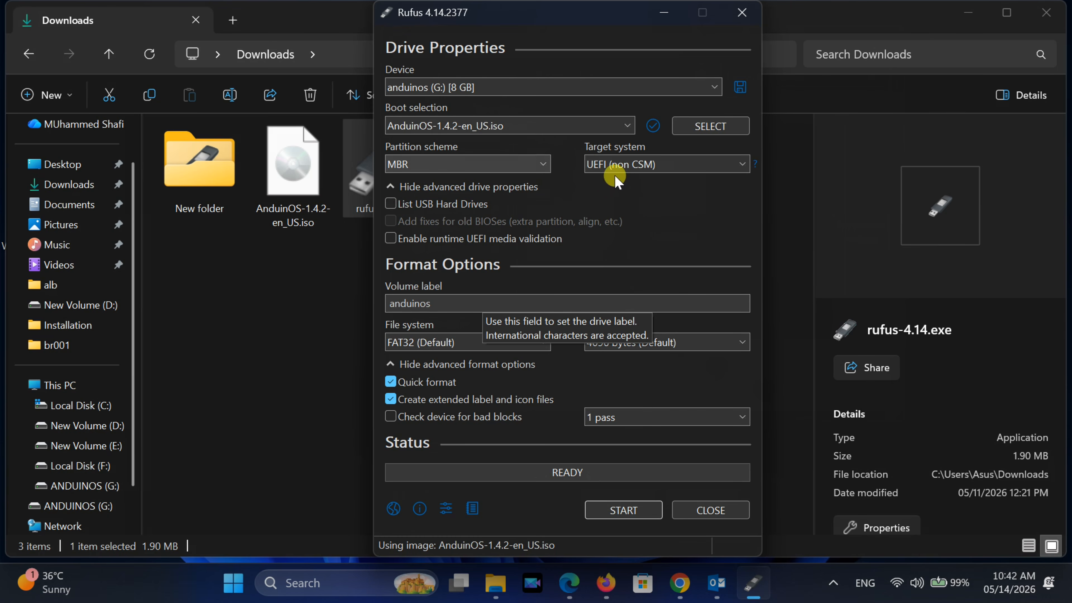
{"action": "left_click", "coordinate": [621, 510]}
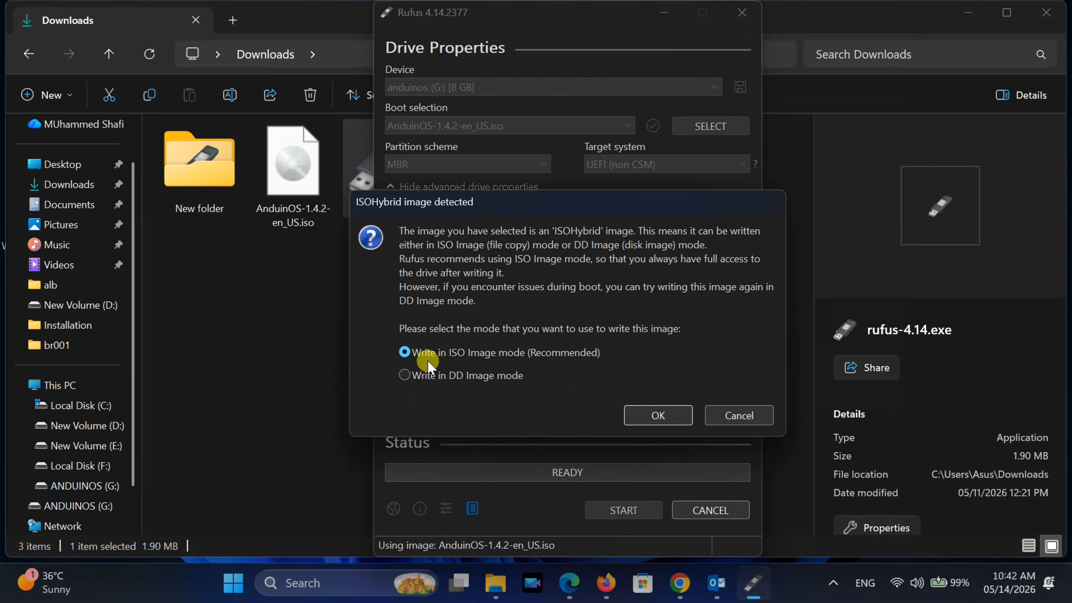
{"action": "left_click", "coordinate": [657, 414]}
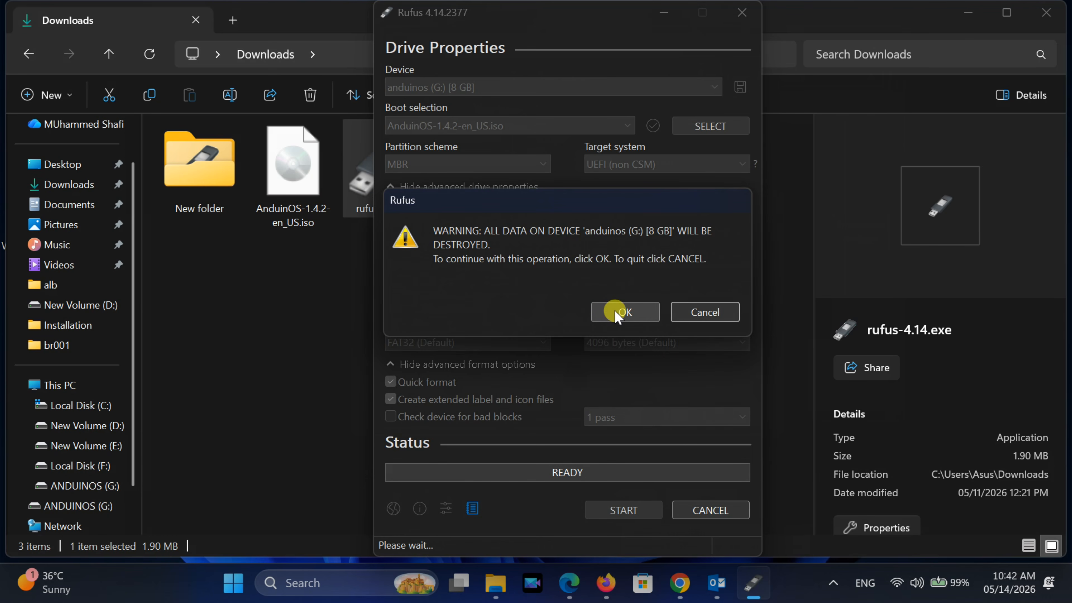
{"action": "left_click", "coordinate": [615, 314]}
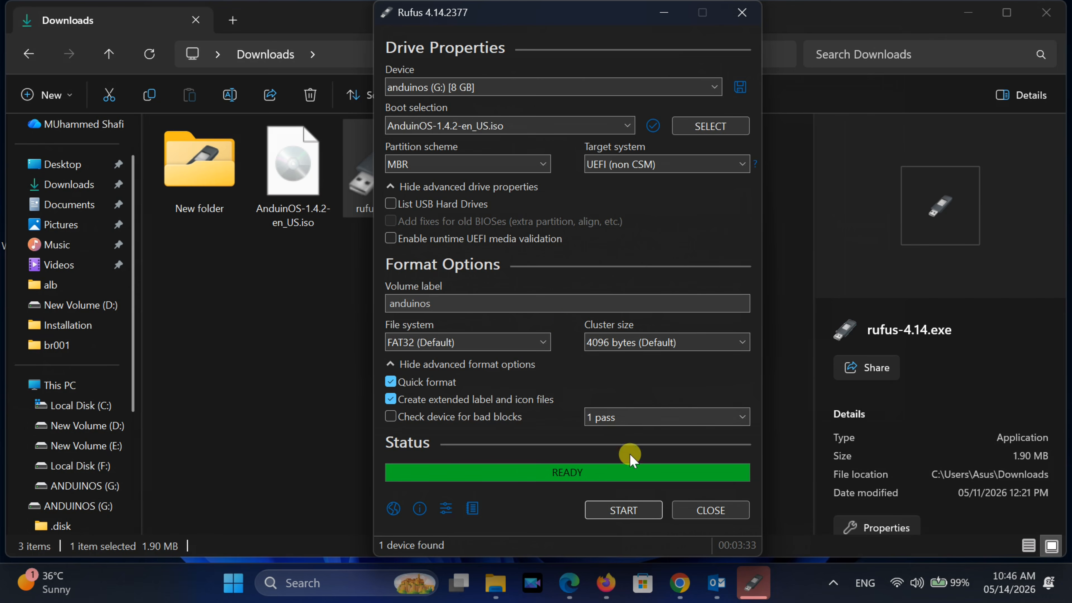
Close Rufus once the USB drive has been written
{"action": "left_click", "coordinate": [726, 512]}
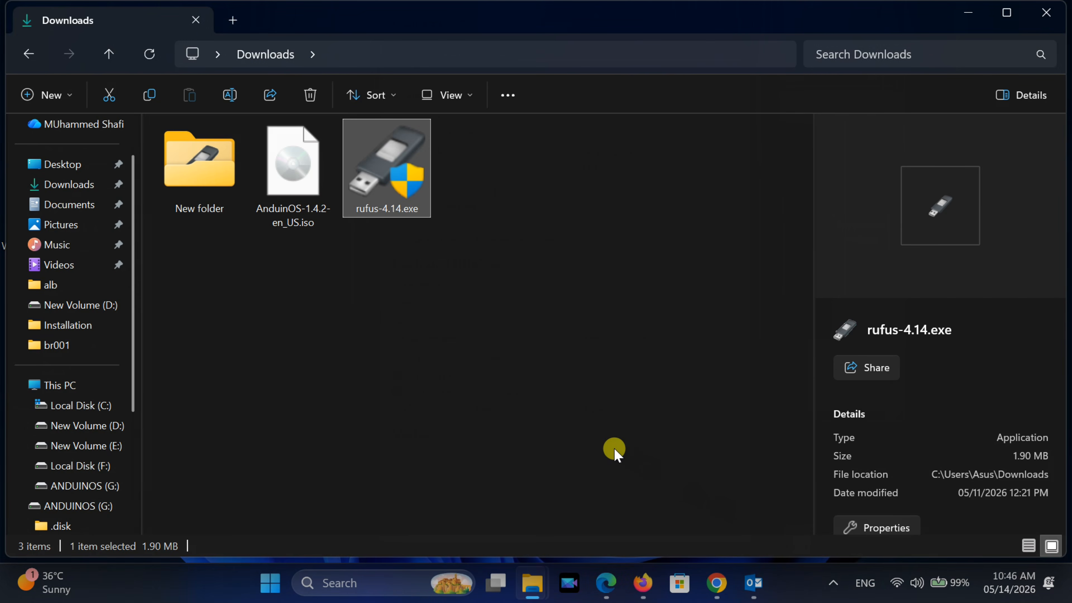
{"action": "left_click", "coordinate": [614, 451]}
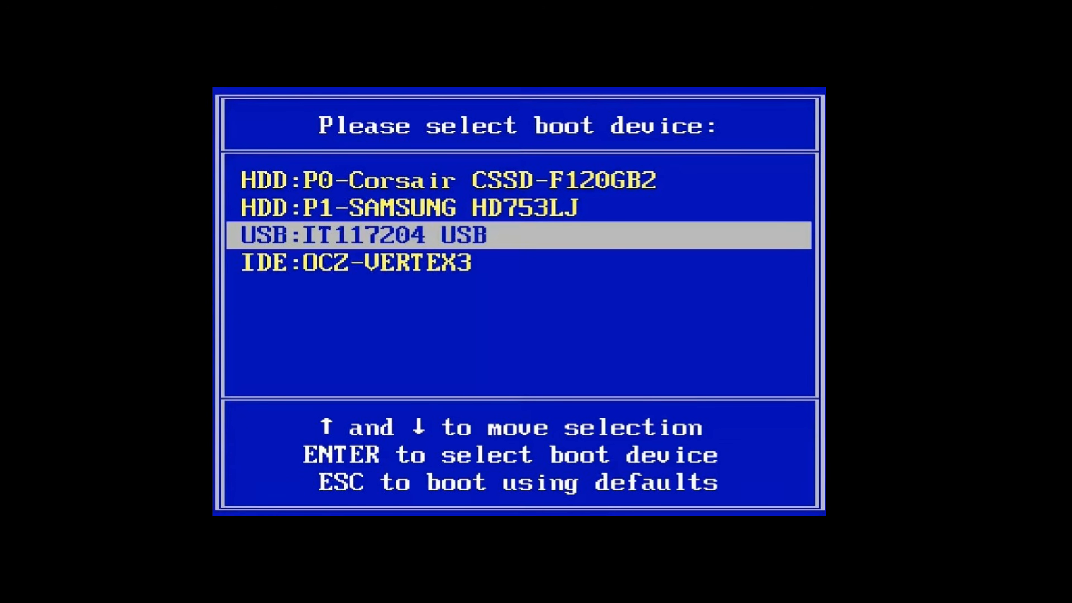
Boot the computer from the USB drive and start Try and Install AnduinOS
{"action": "key", "text": "Return"}
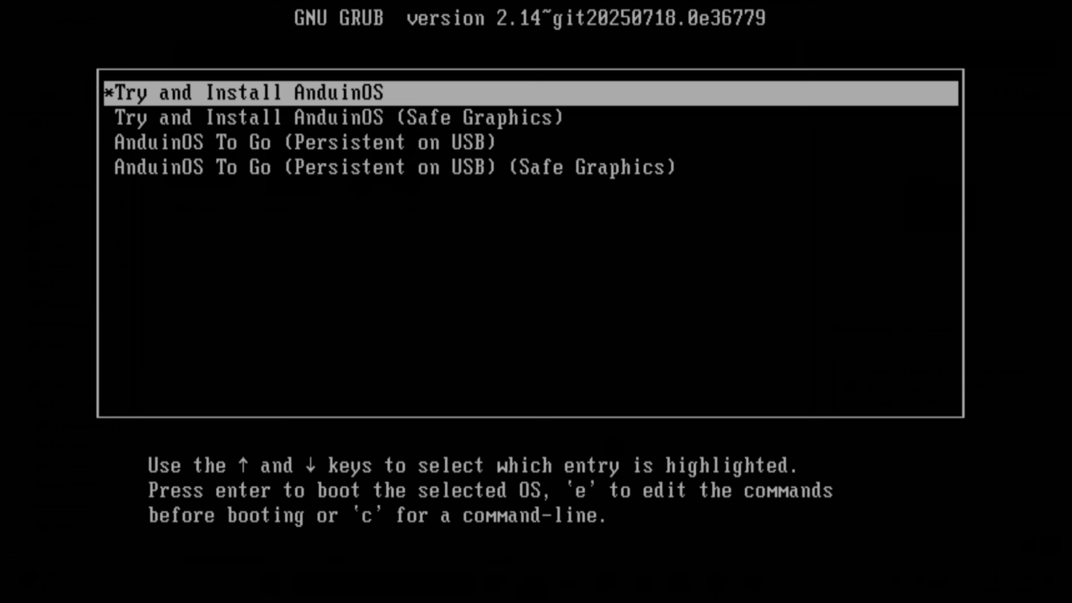
{"action": "key", "text": "Return"}
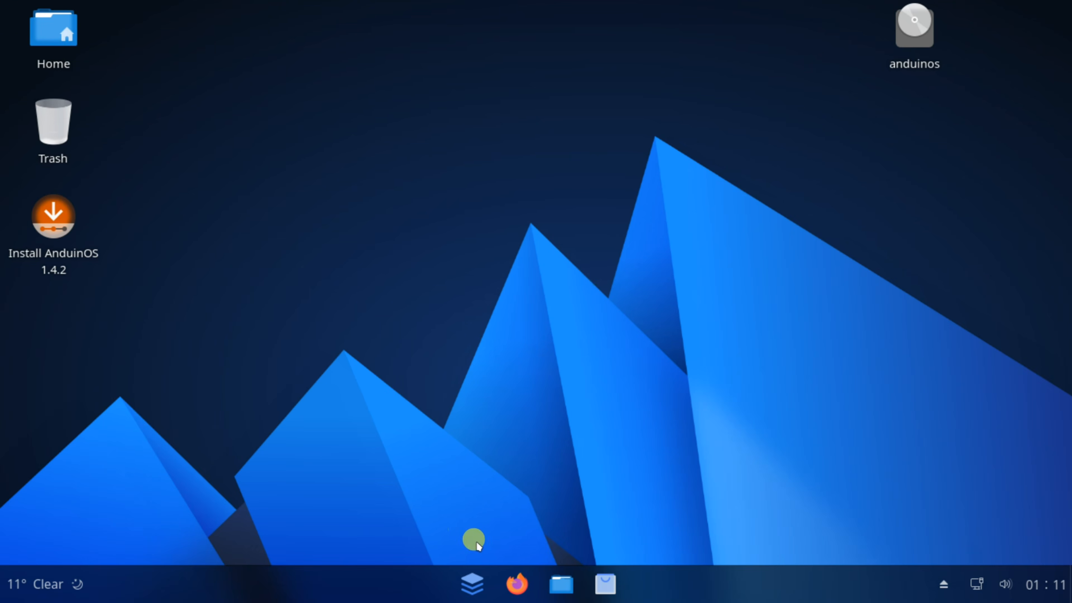
Browse the list of all applications in the AnduinOS app menu
{"action": "left_click", "coordinate": [471, 581]}
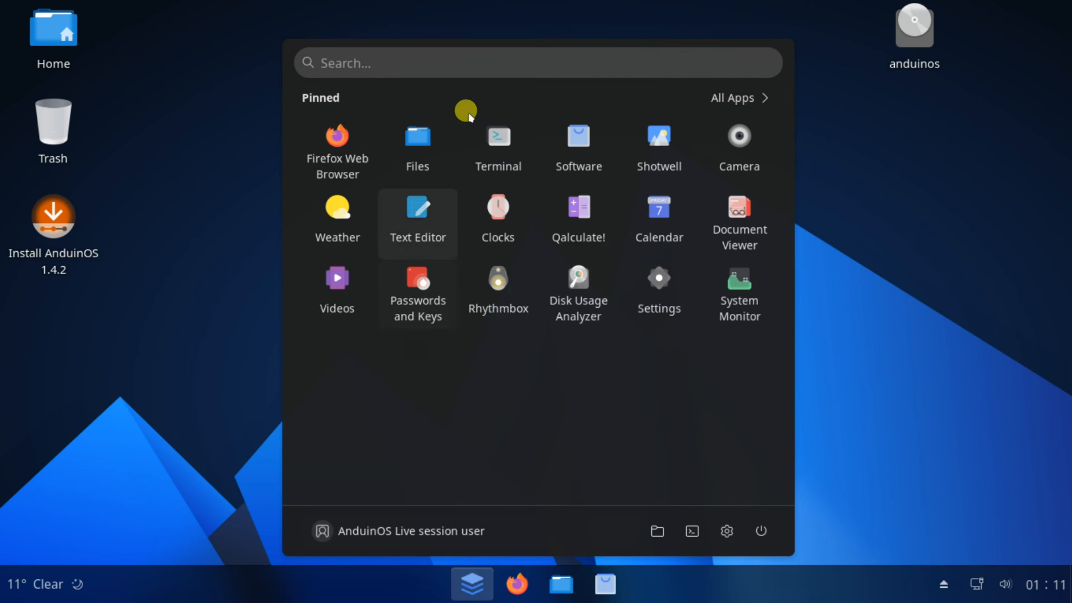
{"action": "left_click", "coordinate": [758, 89]}
{"action": "scroll", "coordinate": [592, 281], "scroll_direction": "down", "scroll_amount": 4}
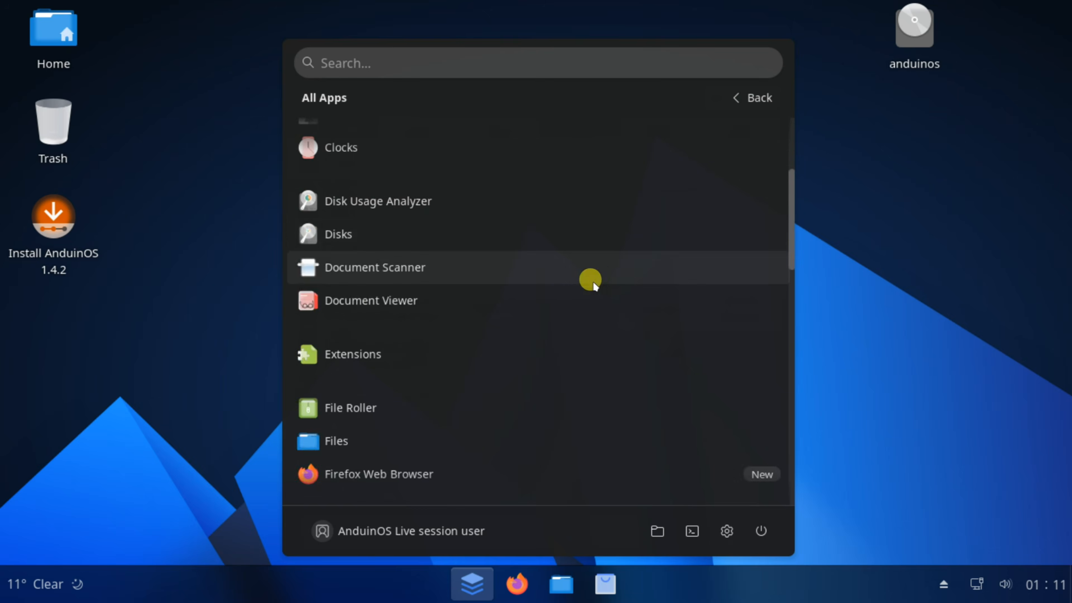
{"action": "scroll", "coordinate": [590, 291], "scroll_direction": "down", "scroll_amount": 5}
{"action": "scroll", "coordinate": [588, 292], "scroll_direction": "up", "scroll_amount": 6}
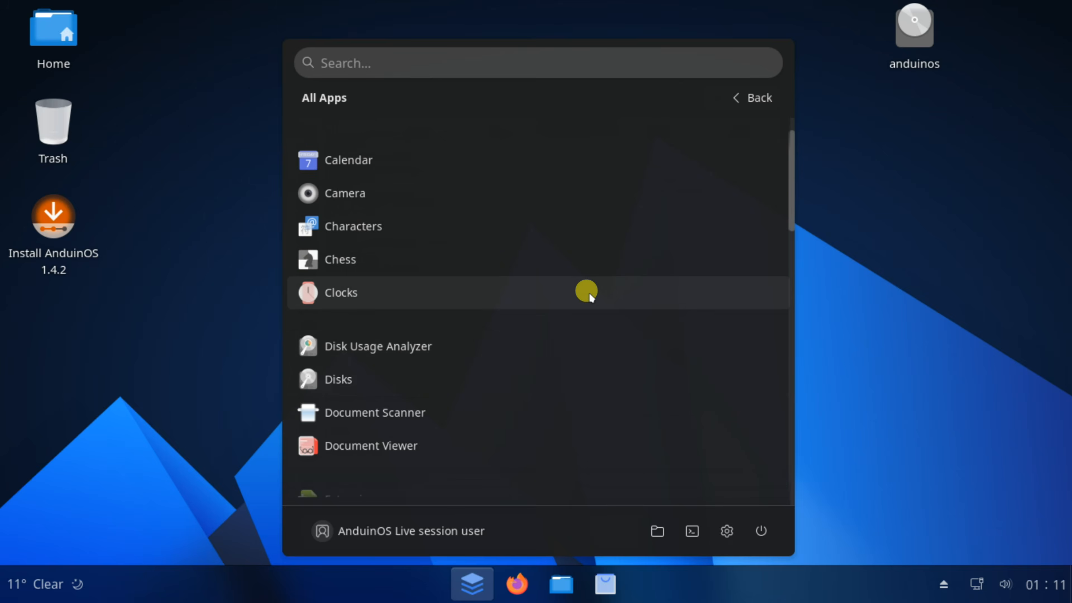
{"action": "scroll", "coordinate": [589, 292], "scroll_direction": "up", "scroll_amount": 2}
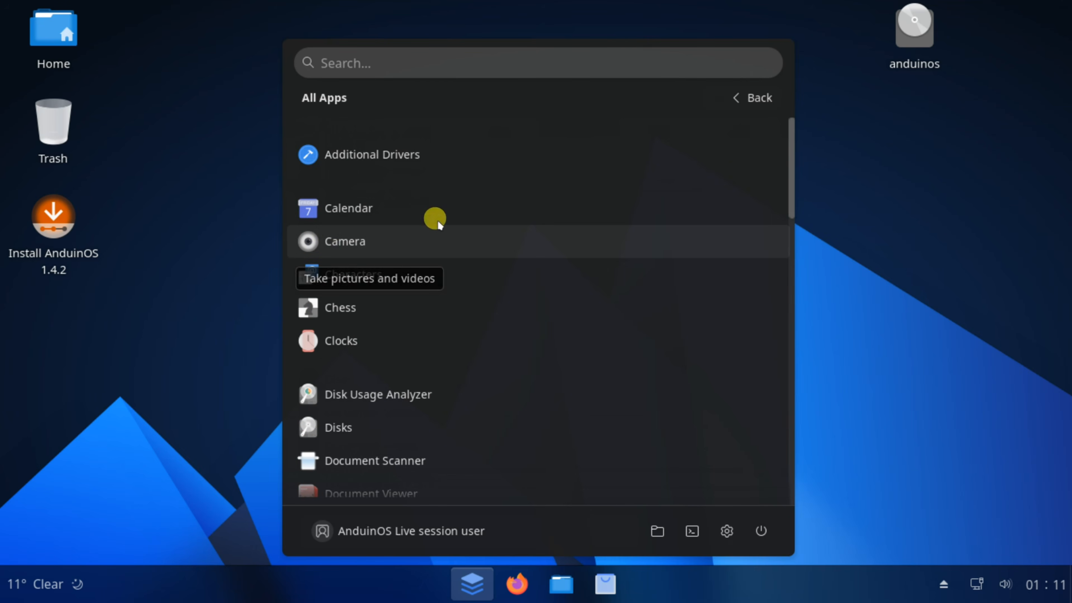
{"action": "left_click", "coordinate": [801, 39]}
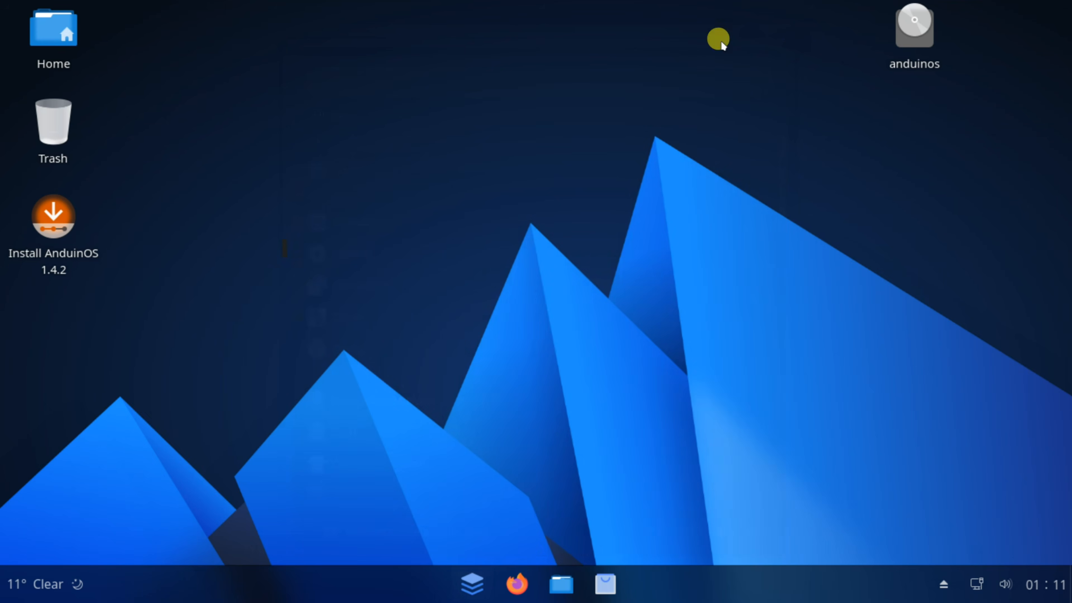
Launch the Install AnduinOS 1.4.2 installer, choose English and continue
{"action": "left_click", "coordinate": [43, 222]}
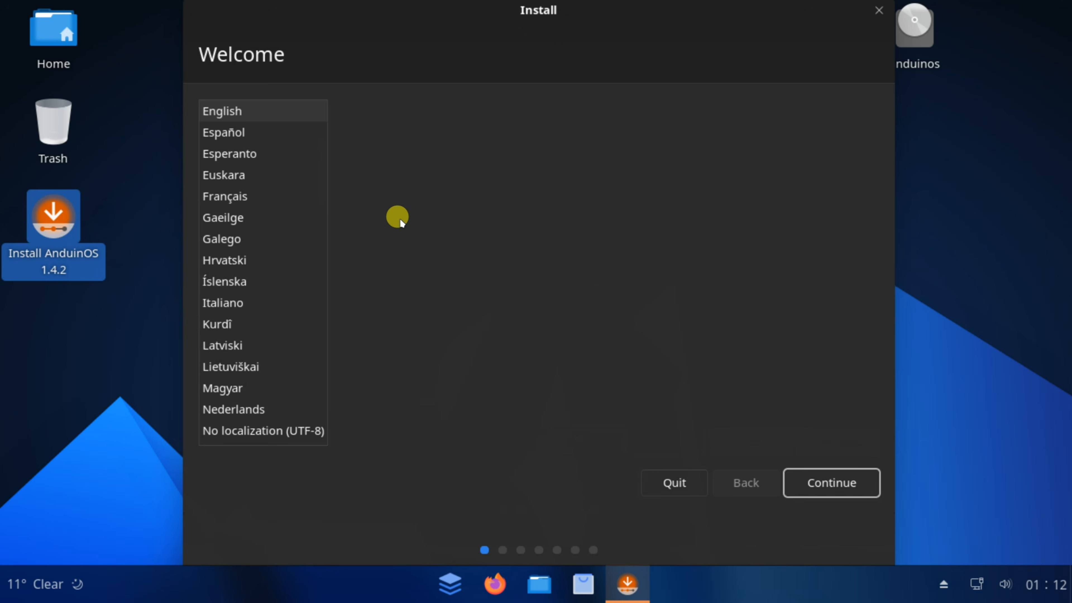
{"action": "left_click", "coordinate": [222, 103]}
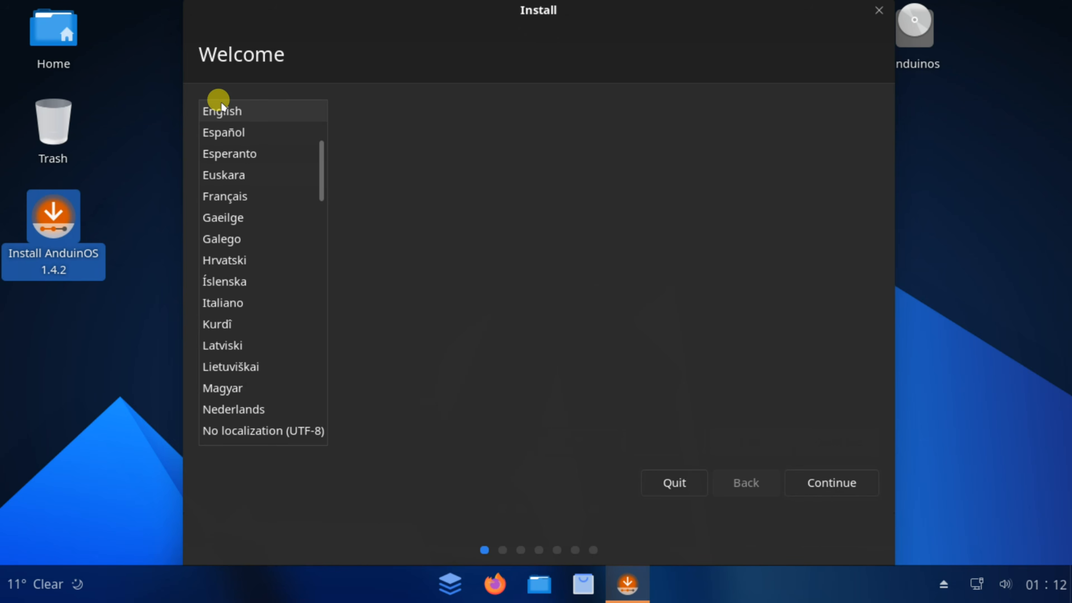
{"action": "left_click", "coordinate": [833, 481]}
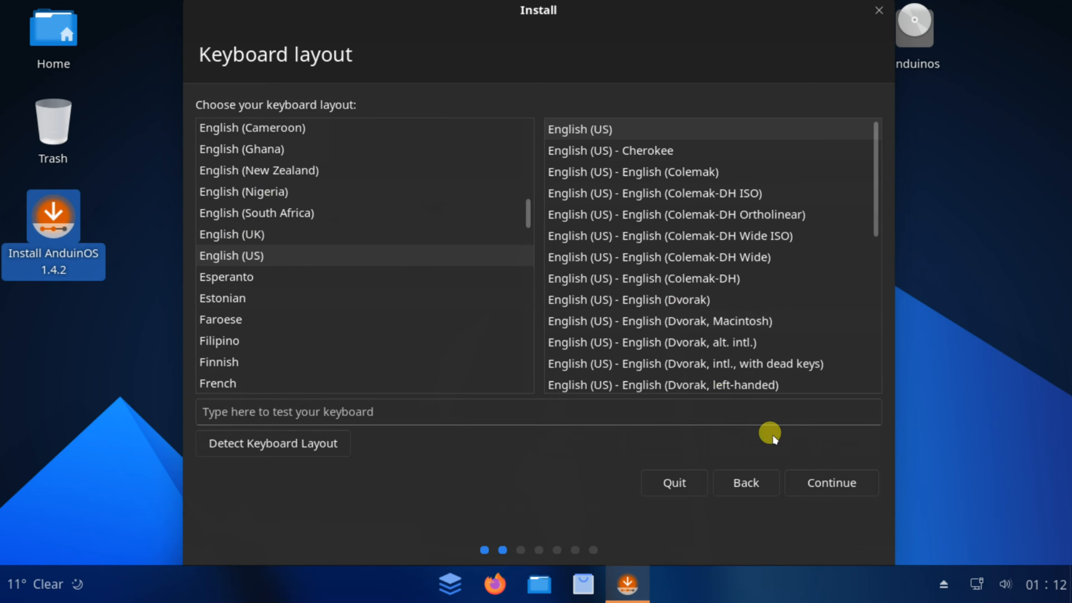
Keep the English (US) keyboard layout and enable installing third-party software for graphics, Wi-Fi and media formats
{"action": "left_click", "coordinate": [811, 482]}
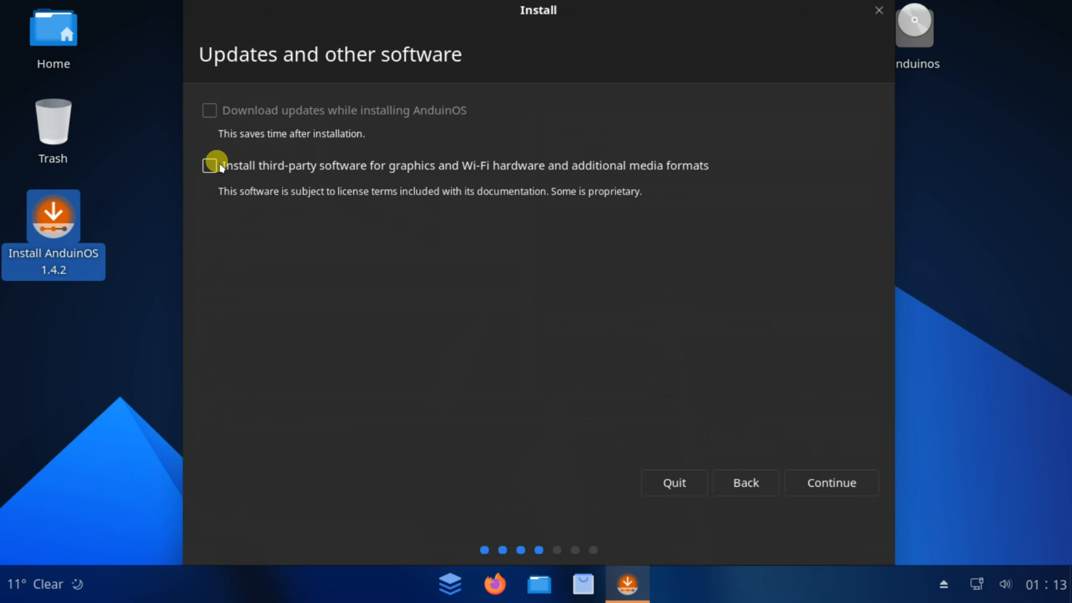
{"action": "left_click", "coordinate": [210, 166]}
{"action": "left_click", "coordinate": [818, 471]}
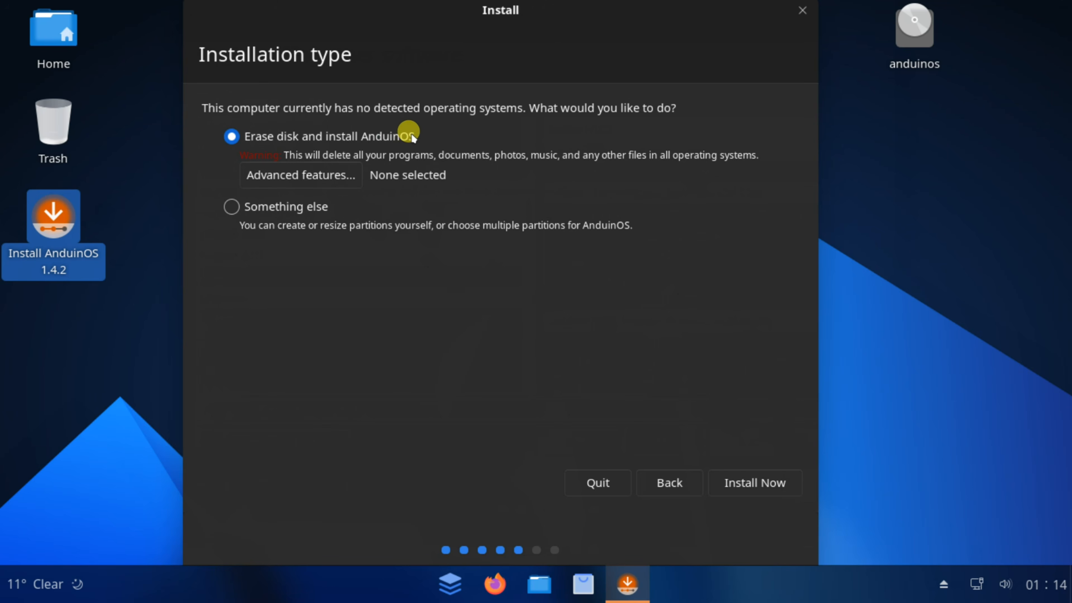
Choose Erase disk and install AnduinOS, install now, and confirm writing the changes to disks
{"action": "left_click", "coordinate": [739, 480]}
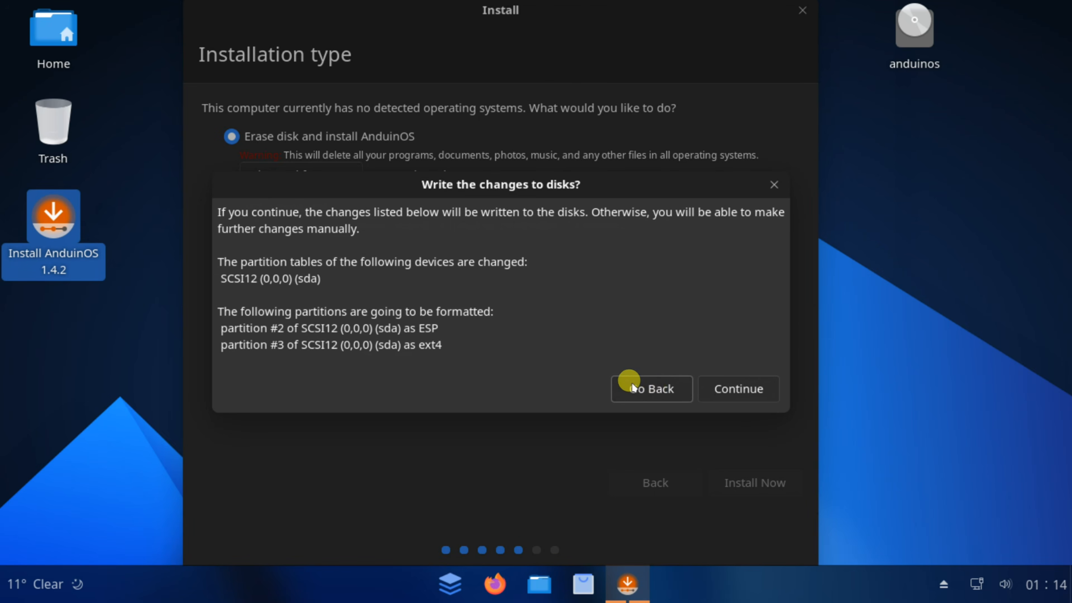
{"action": "left_click", "coordinate": [729, 382]}
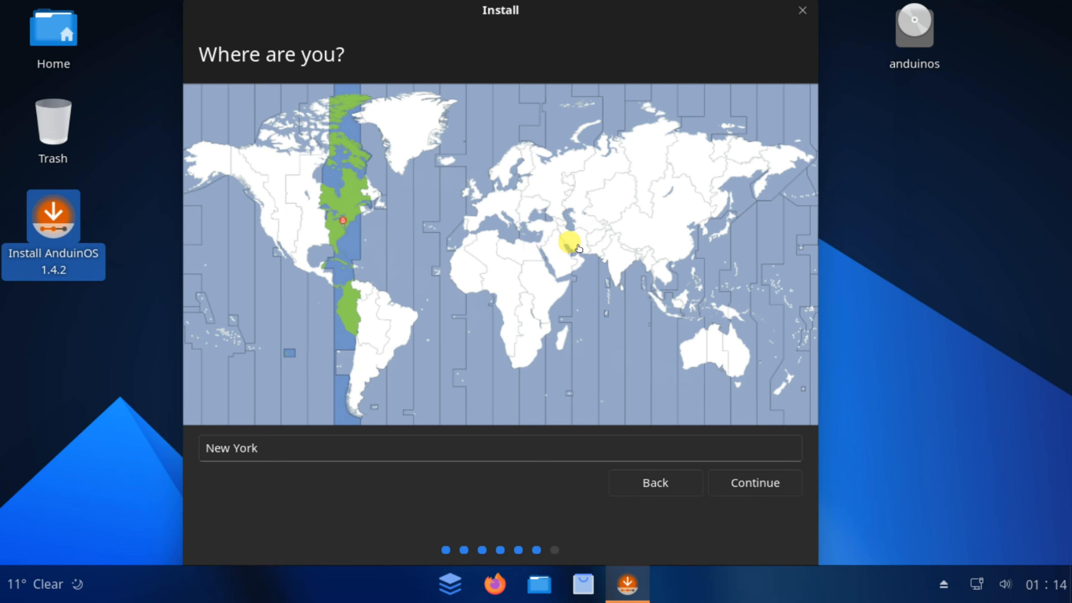
Set the location to Riyadh on the time zone map and continue
{"action": "left_click", "coordinate": [557, 248]}
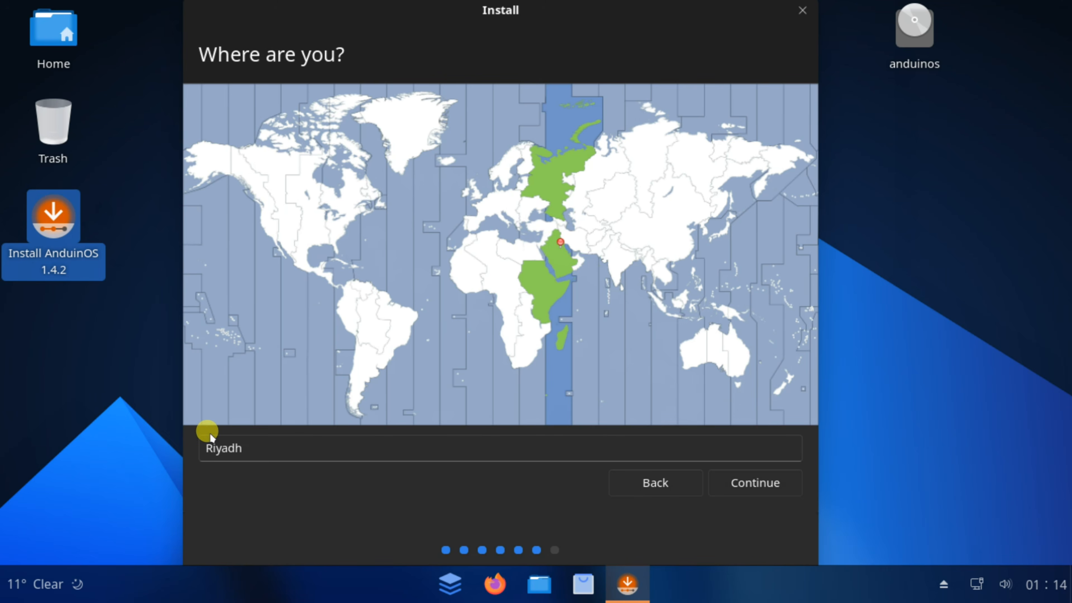
{"action": "left_click", "coordinate": [752, 481]}
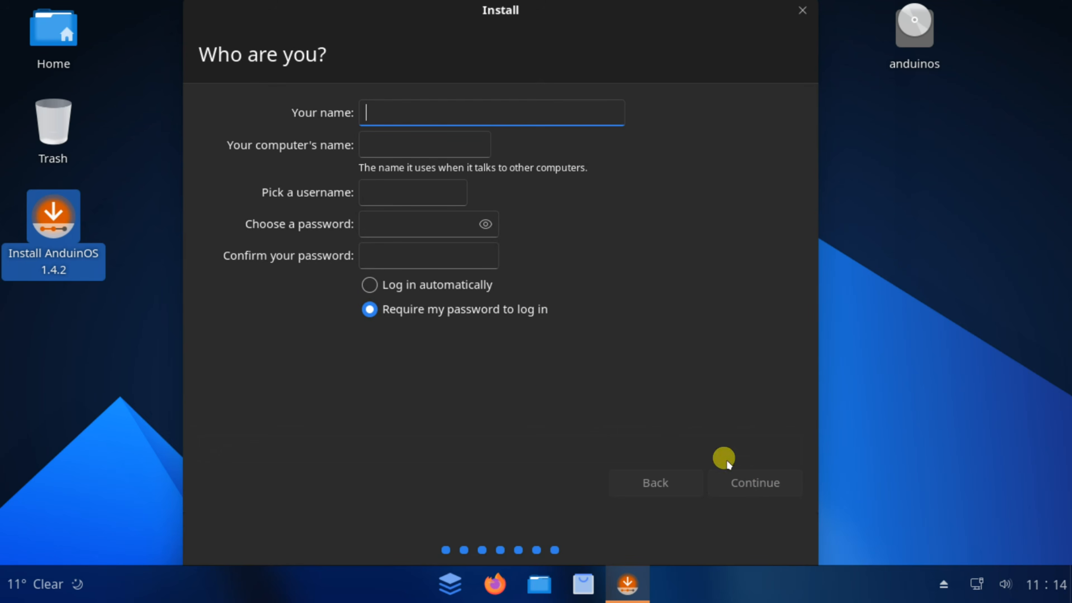
Set the computer's name to MyPC
{"action": "left_click", "coordinate": [365, 147]}
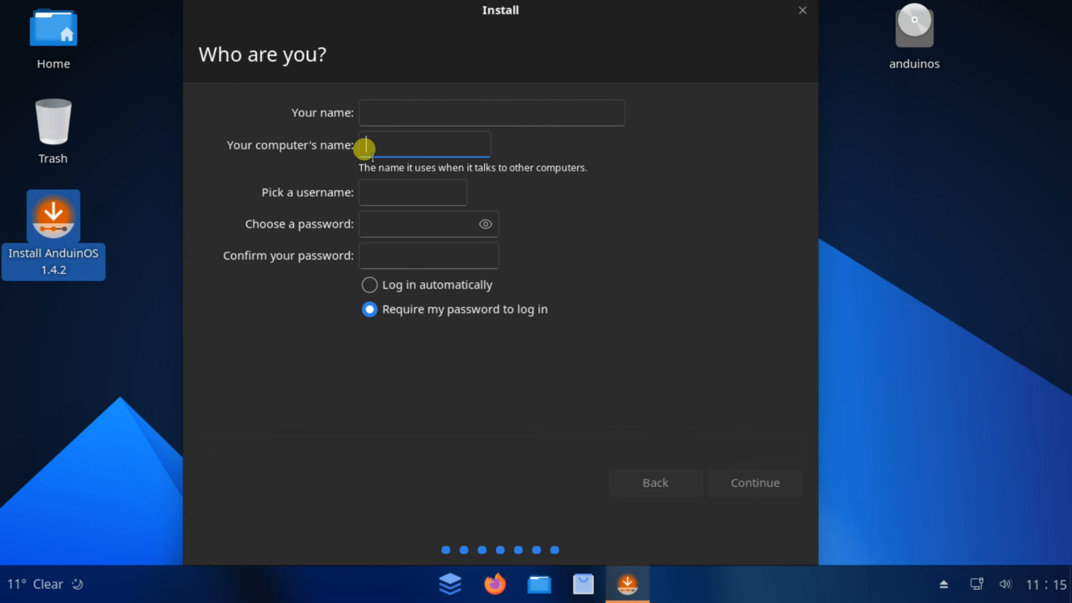
{"action": "type", "text": "MyPC"}
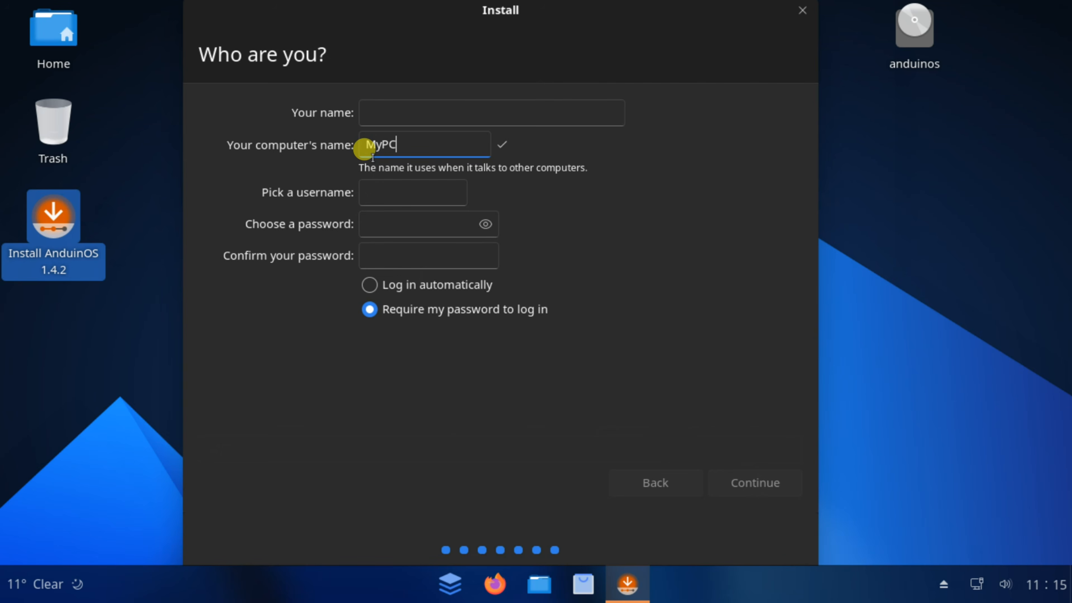
Enter a username for the account and select Log in automatically
{"action": "left_click", "coordinate": [360, 184]}
{"action": "type", "text": "shamsi"}
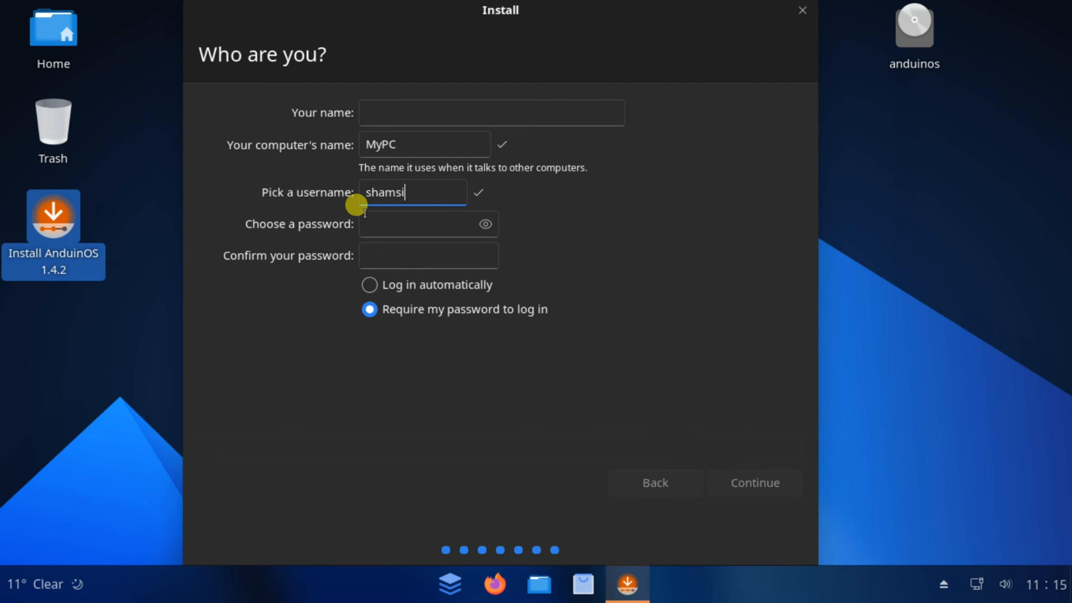
{"action": "left_click", "coordinate": [370, 285]}
Enter and confirm the account password, then continue to run the installation
{"action": "left_click", "coordinate": [359, 212]}
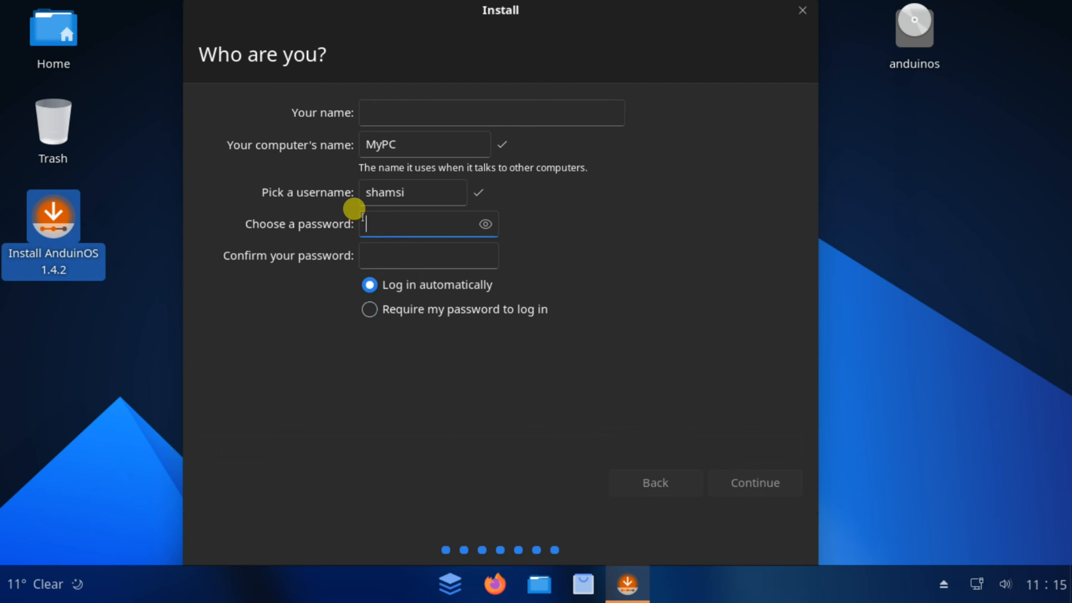
{"action": "type", "text": "1234"}
{"action": "key", "text": "Tab"}
{"action": "type", "text": "1234"}
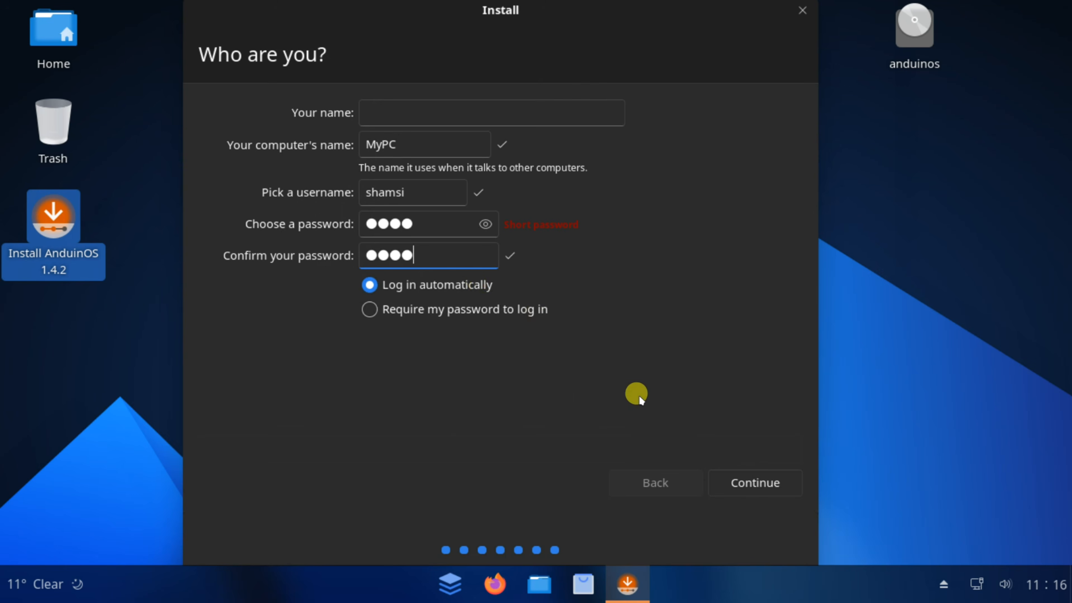
{"action": "left_click", "coordinate": [737, 473]}
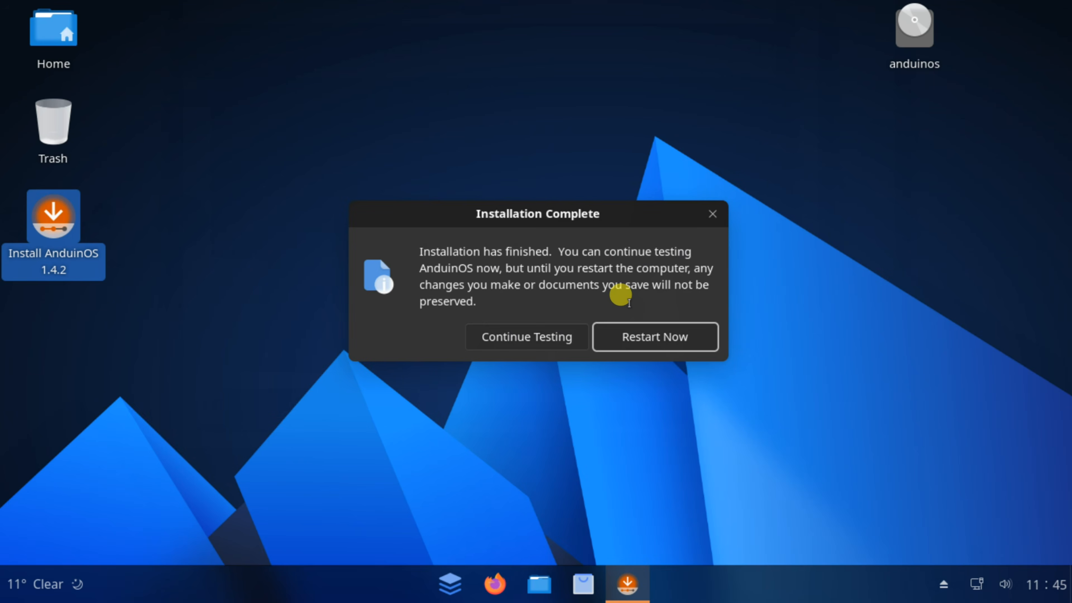
Restart the computer to finish the installation, removing the installation medium when prompted
{"action": "left_click", "coordinate": [634, 333]}
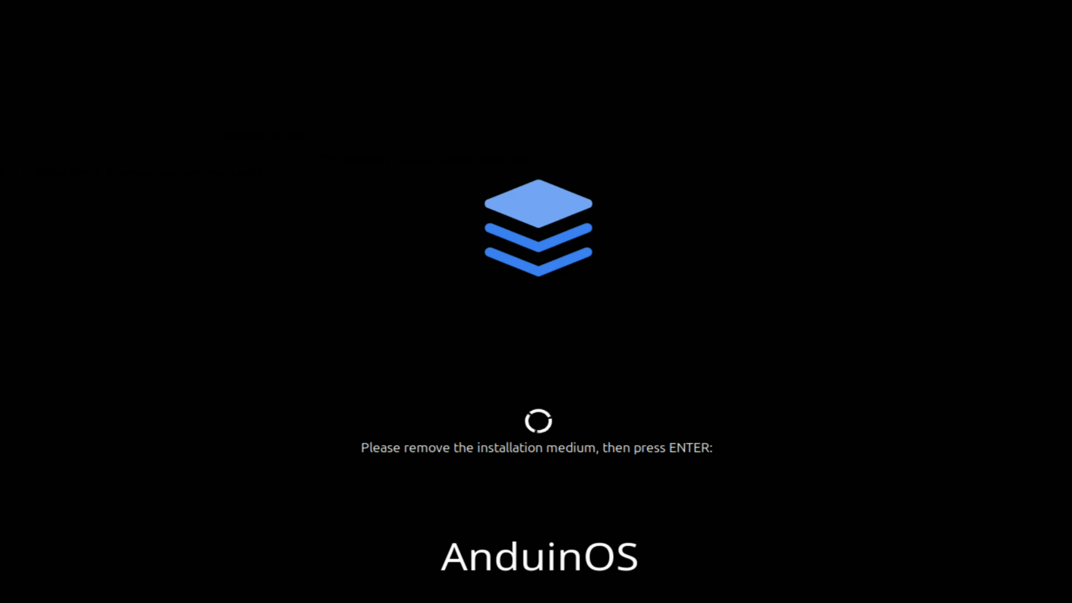
{"action": "key", "text": "Return"}
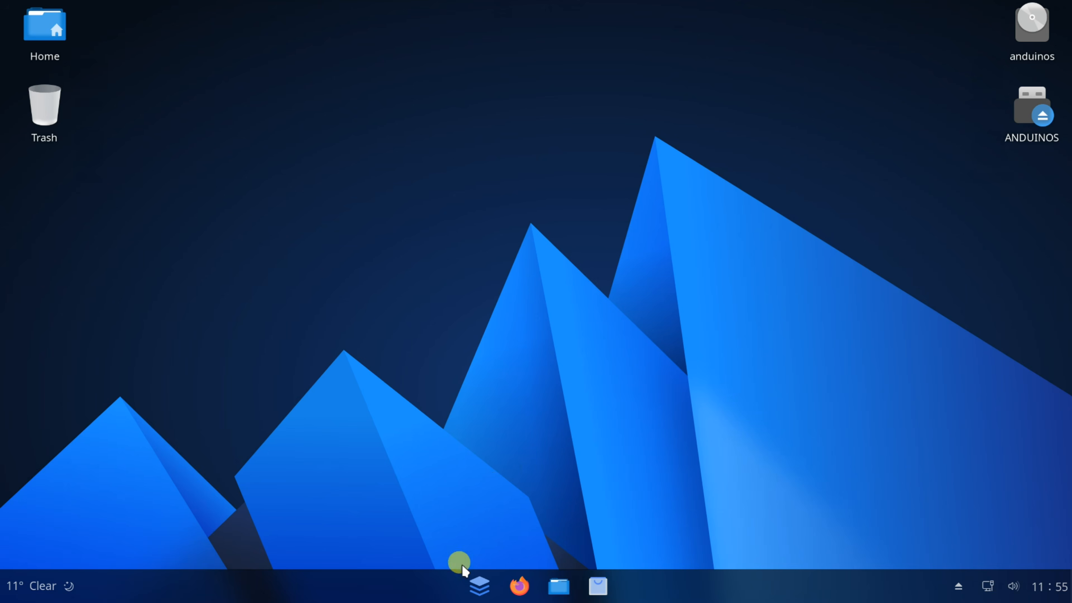
Open the app menu and browse the full list of installed applications
{"action": "left_click", "coordinate": [480, 586]}
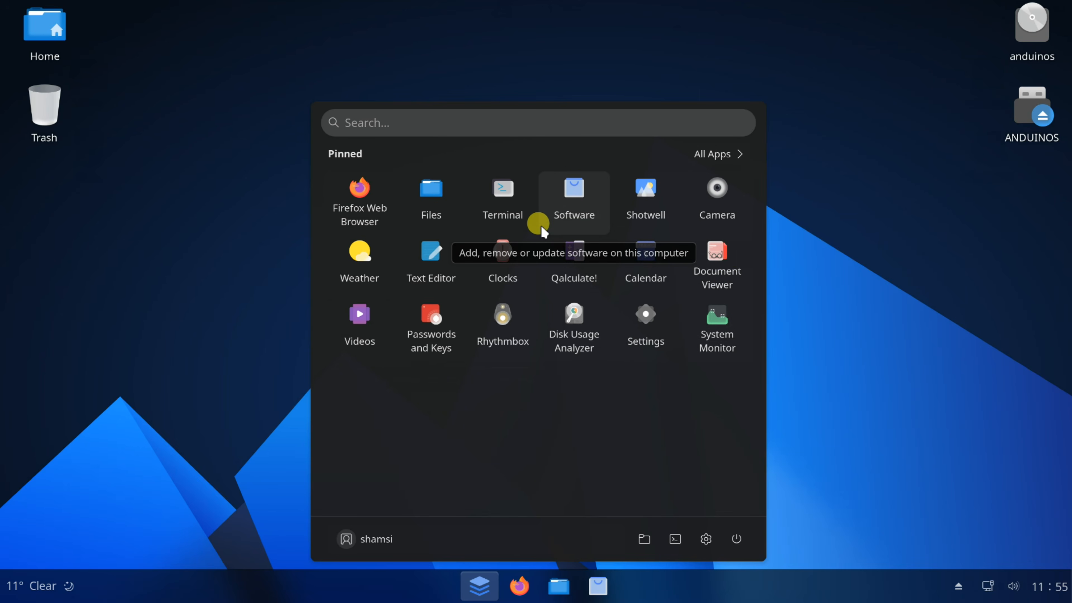
{"action": "left_click", "coordinate": [702, 154]}
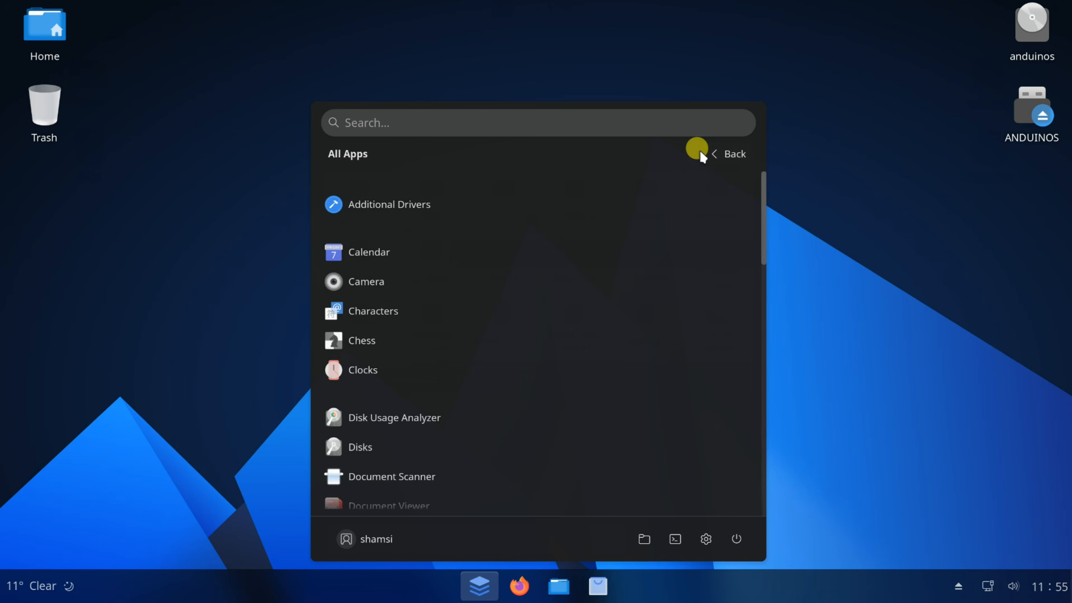
{"action": "scroll", "coordinate": [502, 287], "scroll_direction": "down", "scroll_amount": 3}
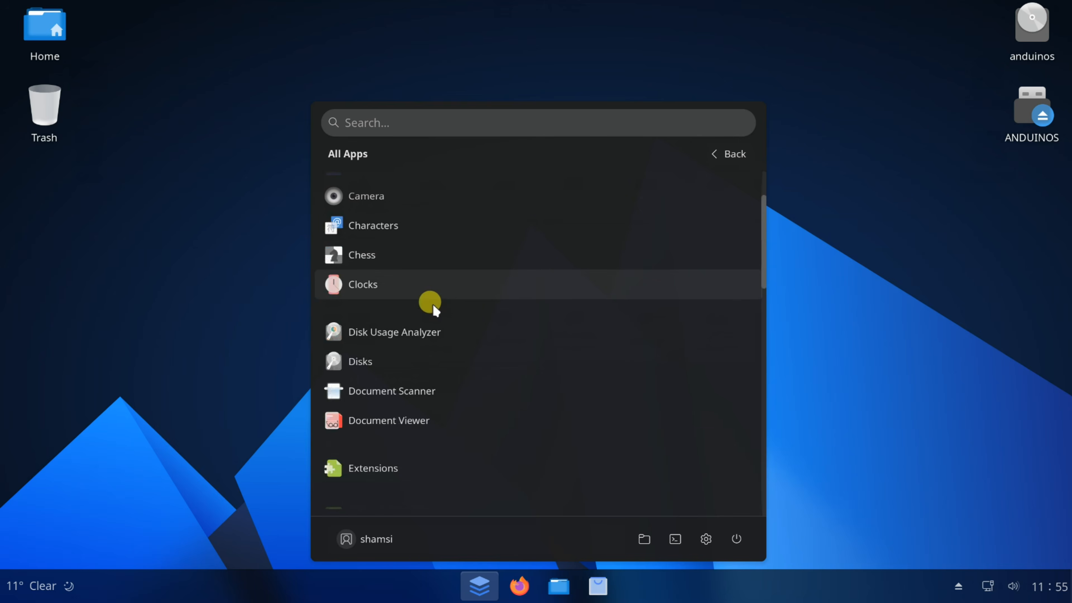
{"action": "scroll", "coordinate": [429, 302], "scroll_direction": "up", "scroll_amount": 1}
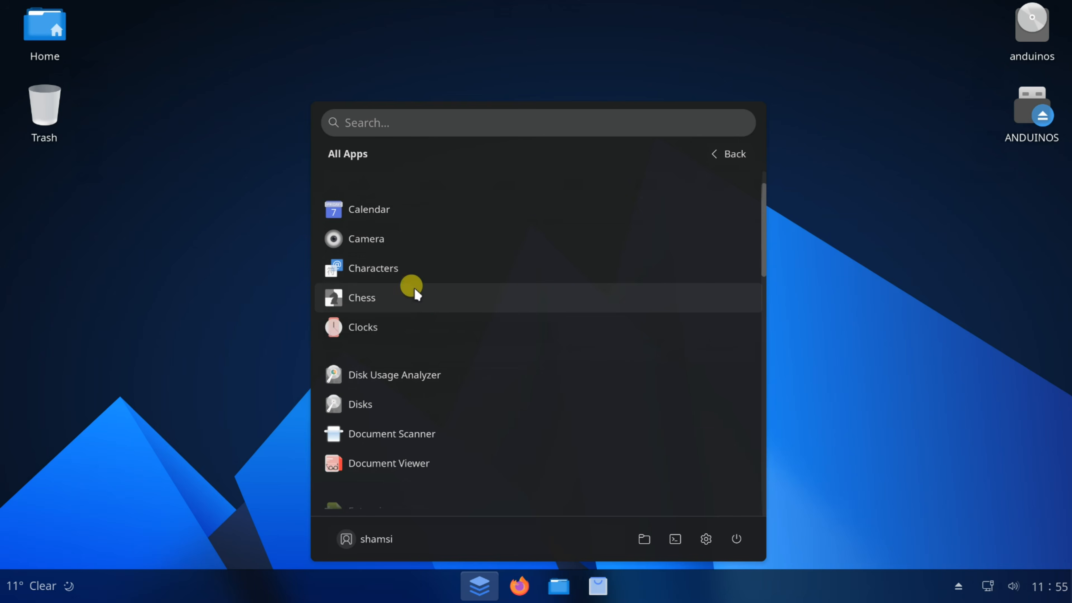
{"action": "scroll", "coordinate": [417, 296], "scroll_direction": "down", "scroll_amount": 4}
{"action": "scroll", "coordinate": [417, 296], "scroll_direction": "up", "scroll_amount": 4}
{"action": "scroll", "coordinate": [416, 295], "scroll_direction": "up", "scroll_amount": 1}
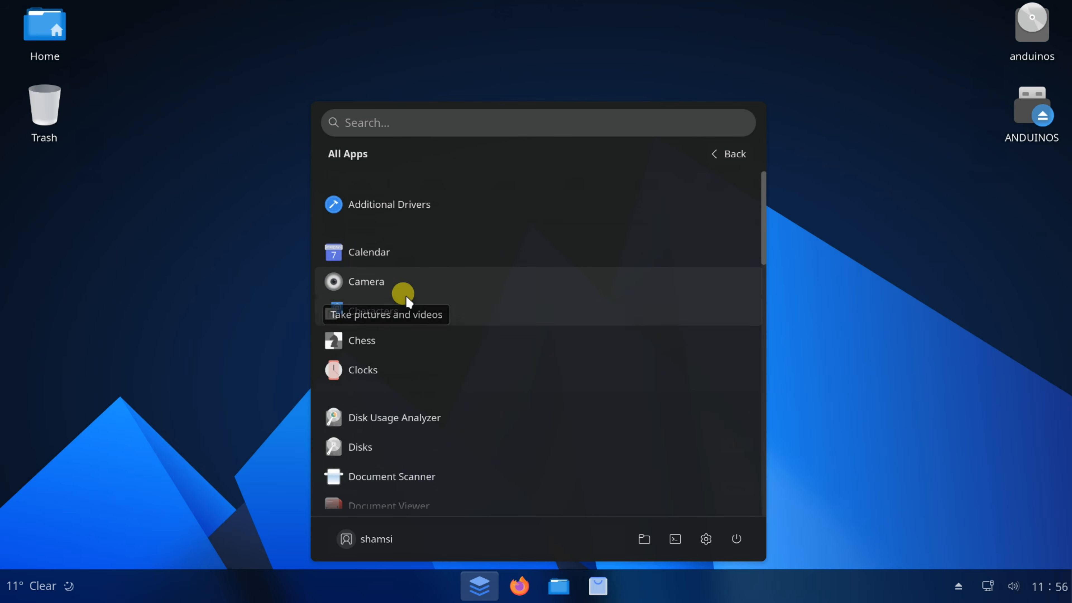
{"action": "scroll", "coordinate": [408, 301], "scroll_direction": "down", "scroll_amount": 3}
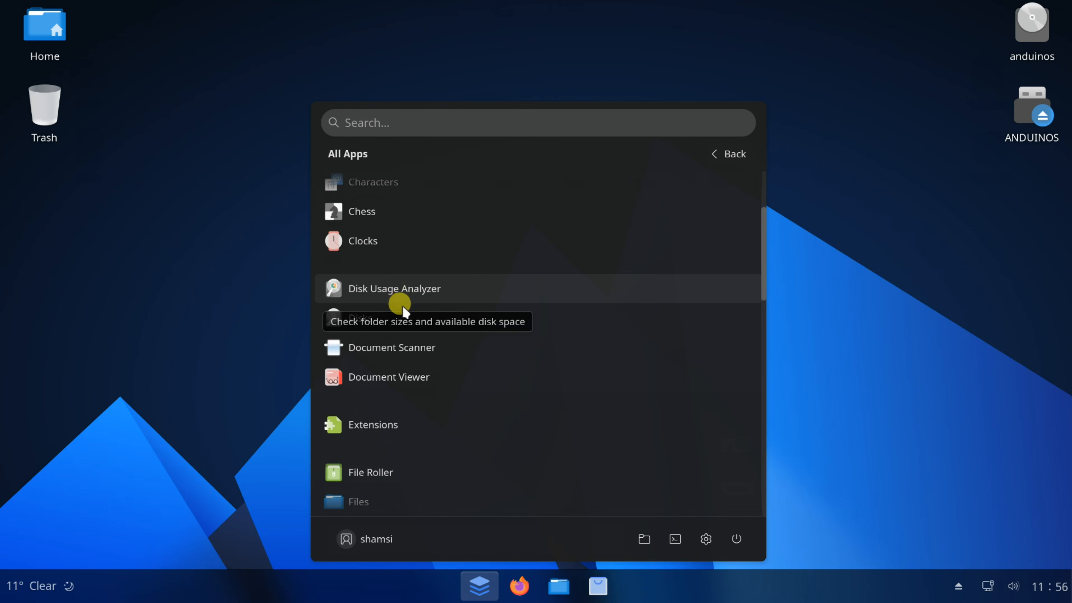
{"action": "scroll", "coordinate": [428, 416], "scroll_direction": "down", "scroll_amount": 2}
{"action": "scroll", "coordinate": [428, 416], "scroll_direction": "down", "scroll_amount": 1}
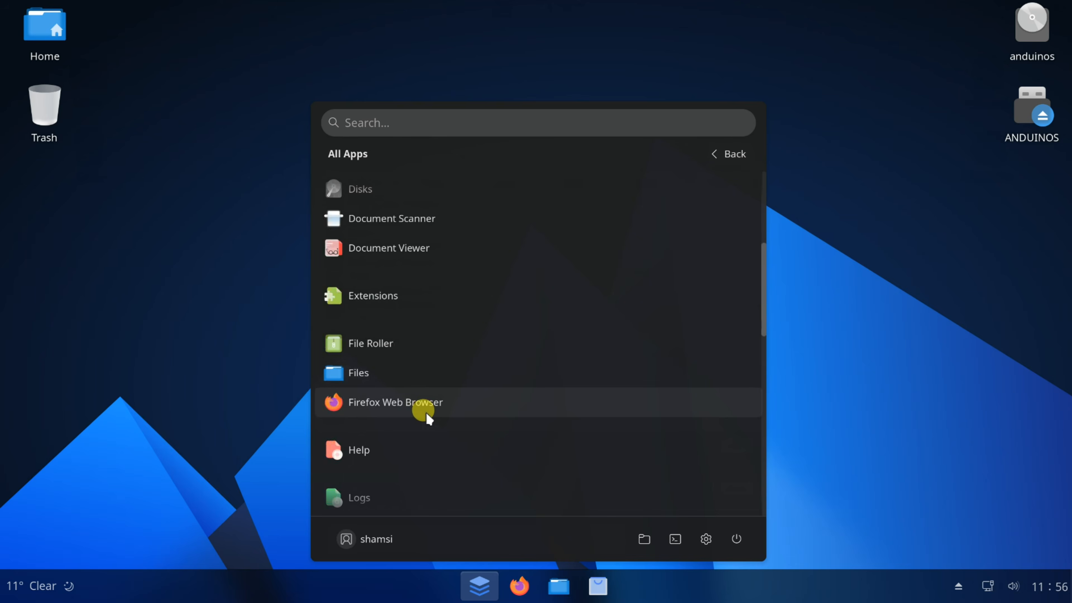
{"action": "scroll", "coordinate": [428, 416], "scroll_direction": "down", "scroll_amount": 4}
{"action": "scroll", "coordinate": [428, 415], "scroll_direction": "up", "scroll_amount": 10}
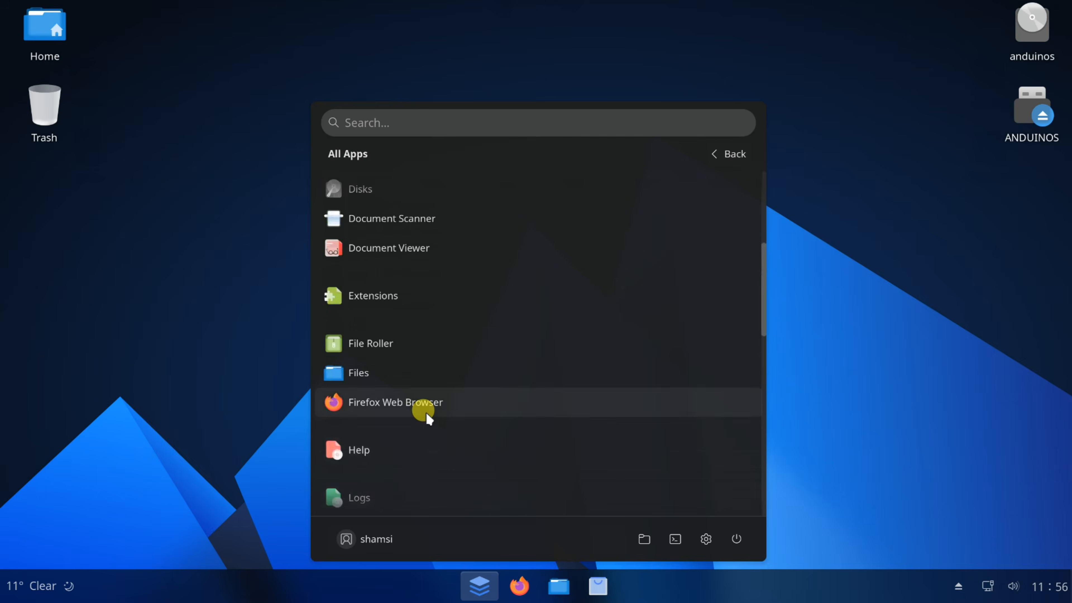